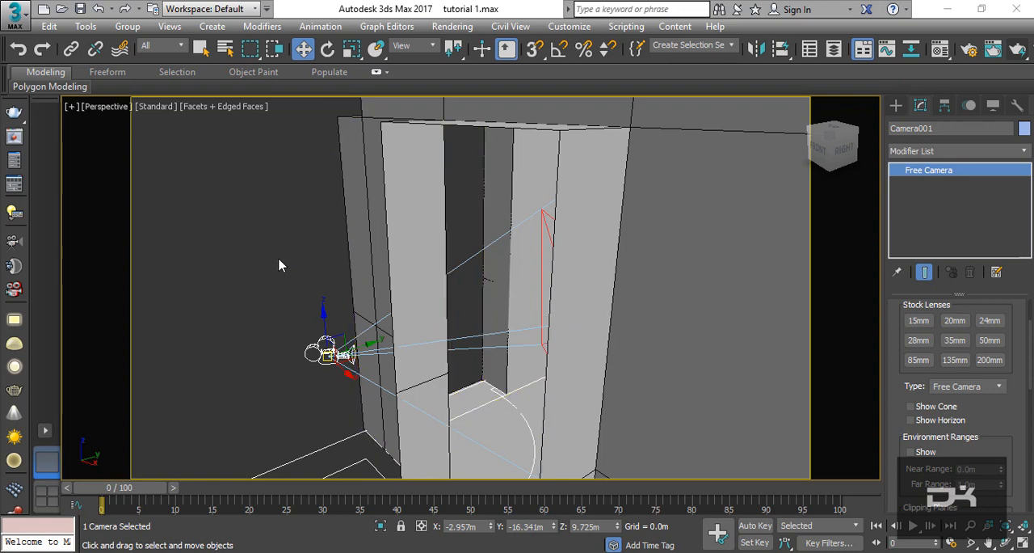
pyautogui.scroll(-5, 318, 307)
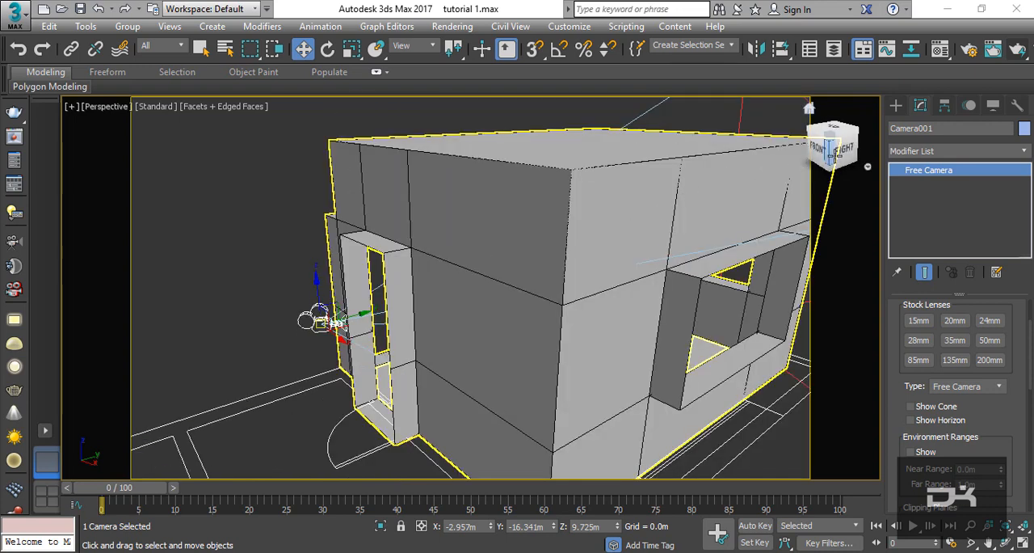
pyautogui.keyDown('alt'); pyautogui.moveTo(386, 282); pyautogui.dragTo(450, 365, button='middle'); pyautogui.keyUp('alt')
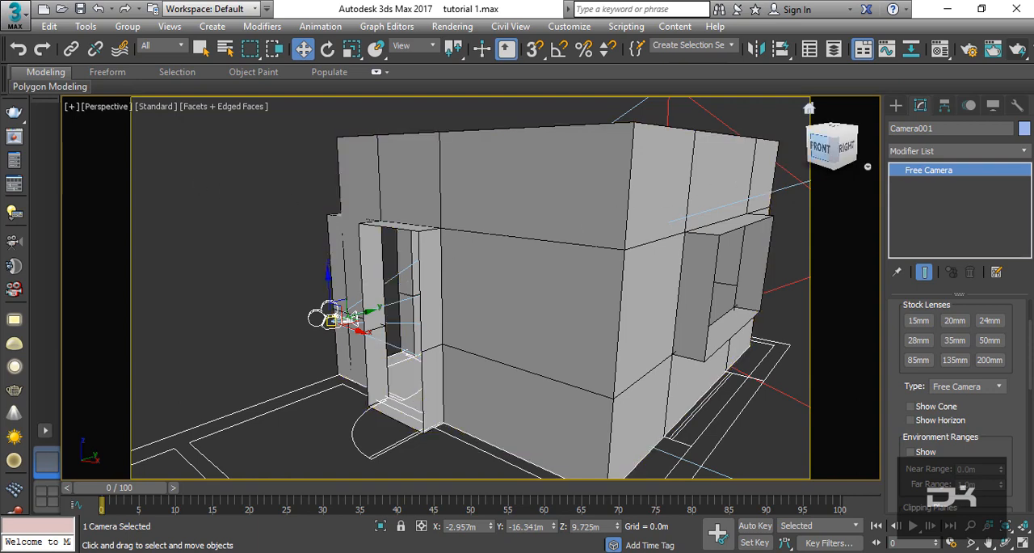
pyautogui.moveTo(820, 148)
pyautogui.mouseDown()
pyautogui.moveTo(823, 176)
pyautogui.moveTo(785, 127)
pyautogui.moveTo(819, 162)
pyautogui.mouseUp()
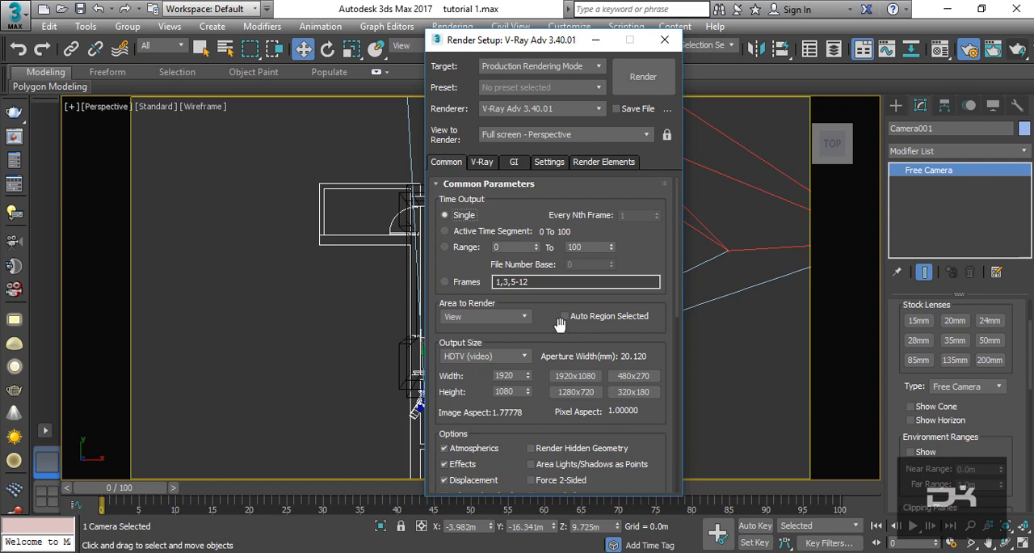
pyautogui.scroll(-1, 556, 323)
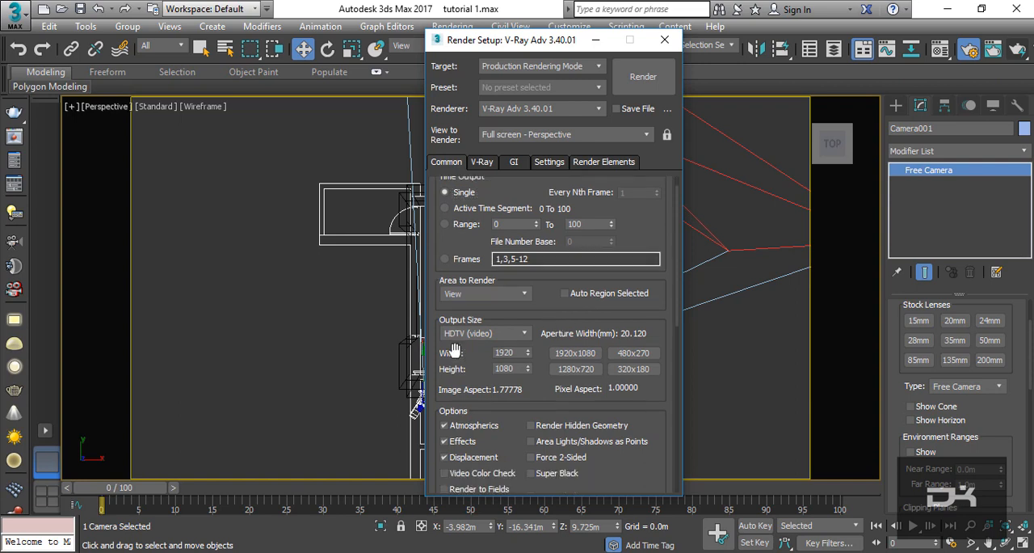
# - Set the render output size to 480 × 270 and check the remaining common render settings down to the assigned renderer
pyautogui.doubleClick(518, 353)
pyautogui.doubleClick(515, 370)
pyautogui.click(643, 358)
pyautogui.scroll(-3, 627, 309)
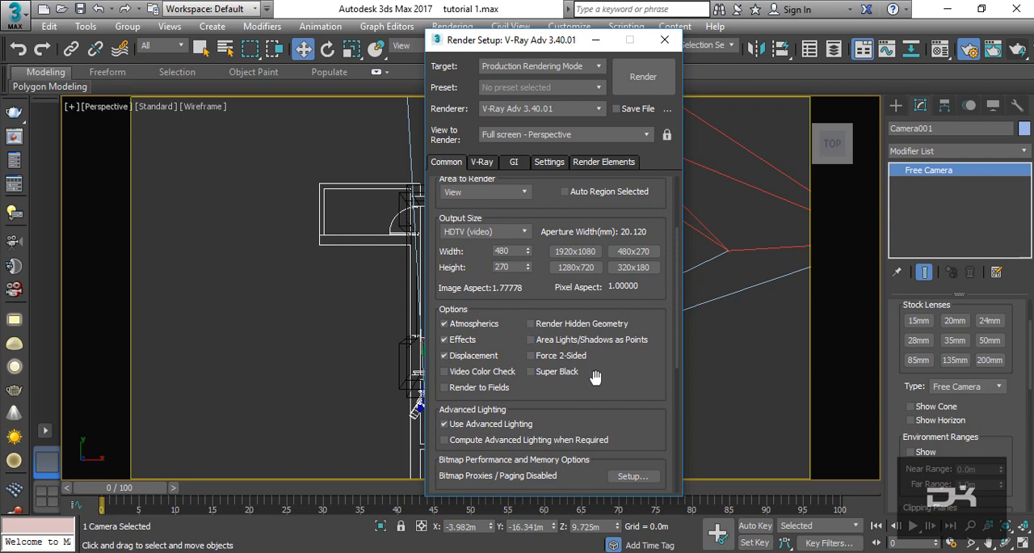
pyautogui.scroll(-5, 515, 298)
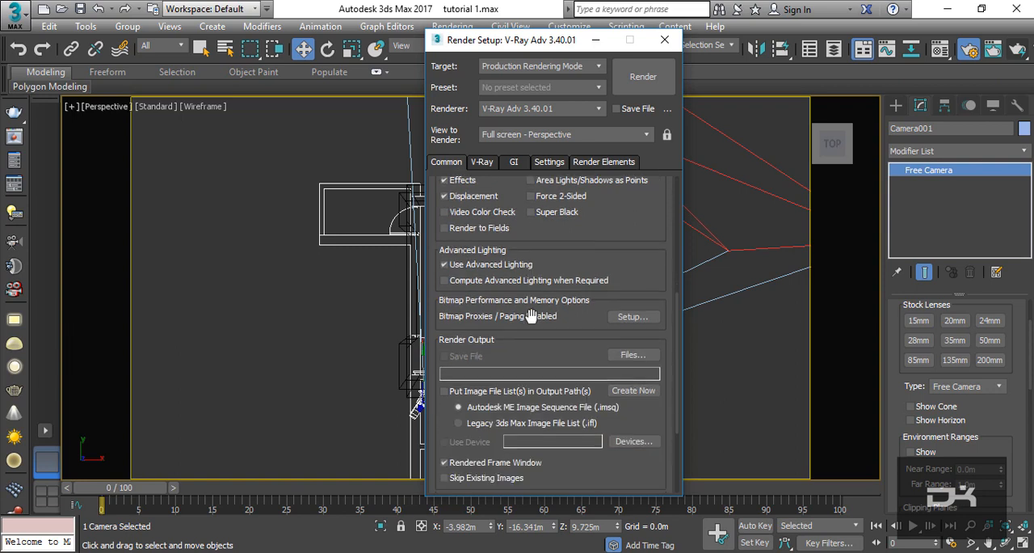
pyautogui.scroll(-4, 530, 316)
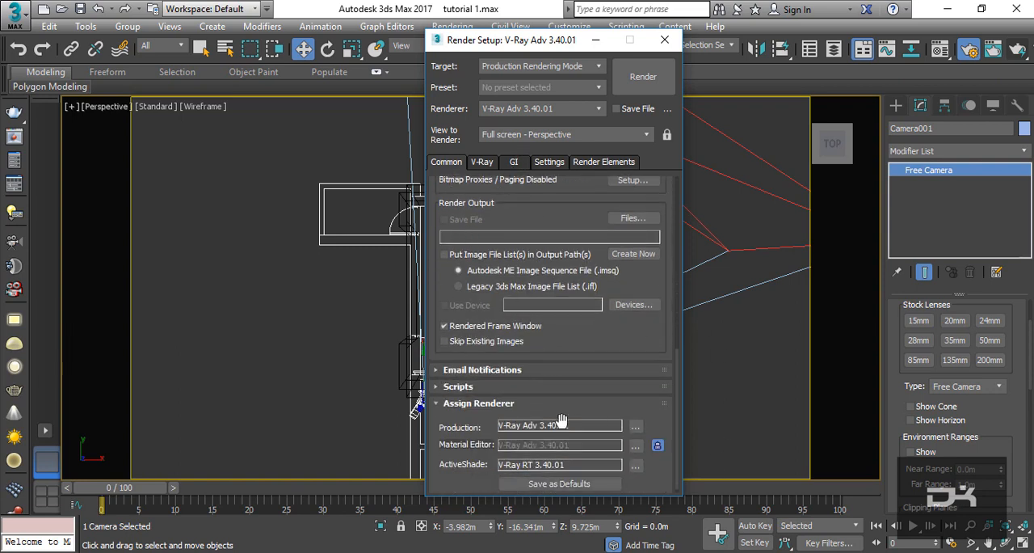
# - Set the V-Ray image filter to Catmull-Rom and switch the image sampler settings to Expert mode
pyautogui.click(482, 162)
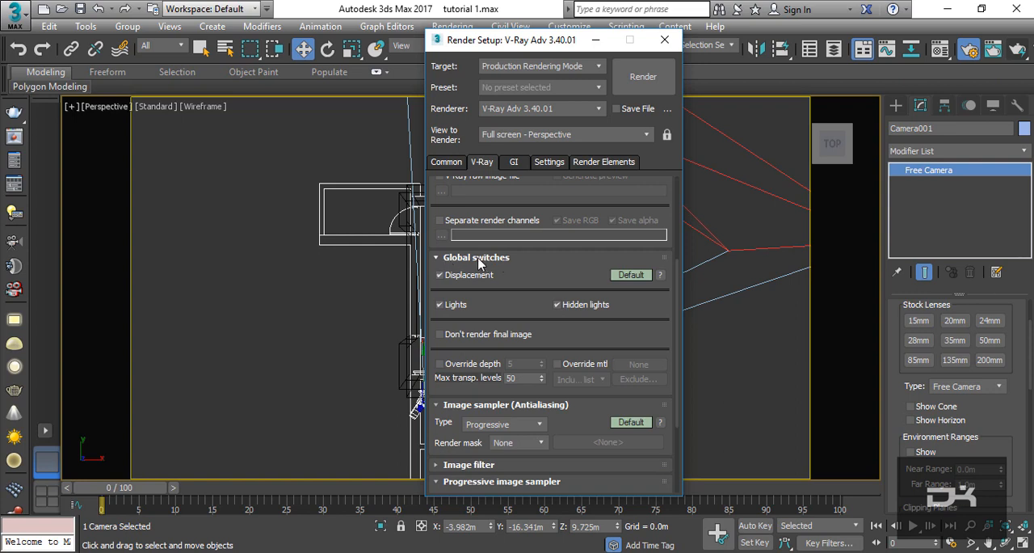
pyautogui.scroll(-1, 569, 293)
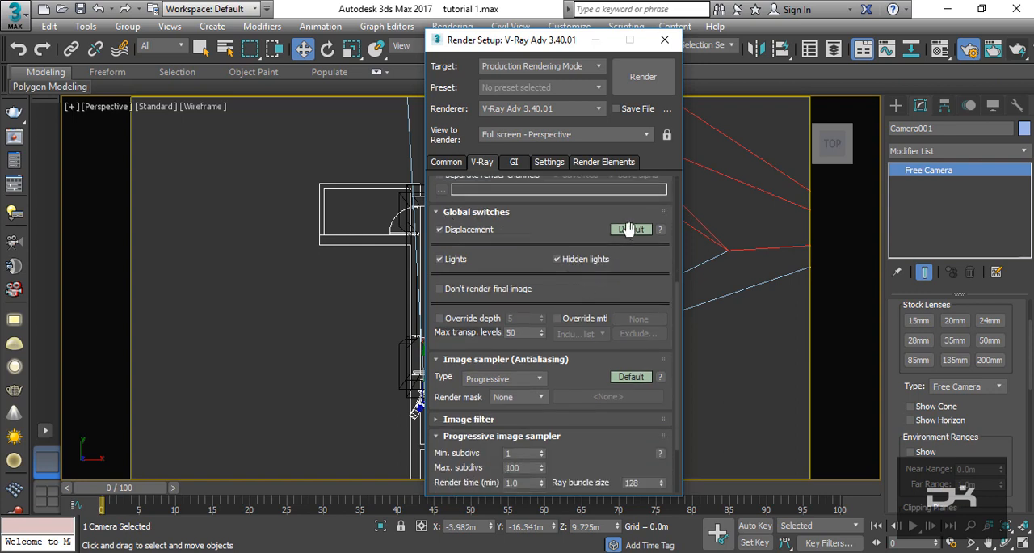
pyautogui.scroll(-1, 621, 260)
pyautogui.scroll(-3, 568, 397)
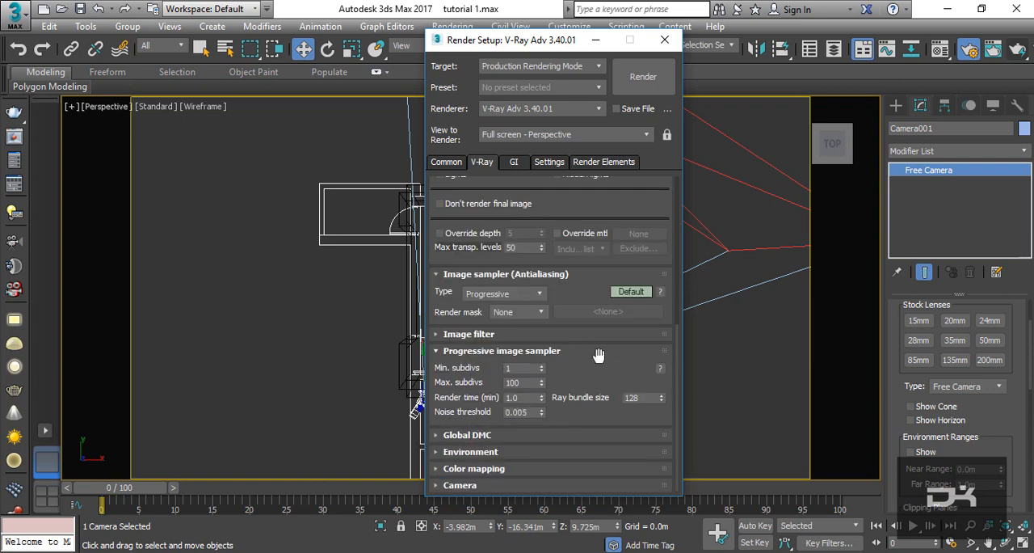
pyautogui.click(571, 334)
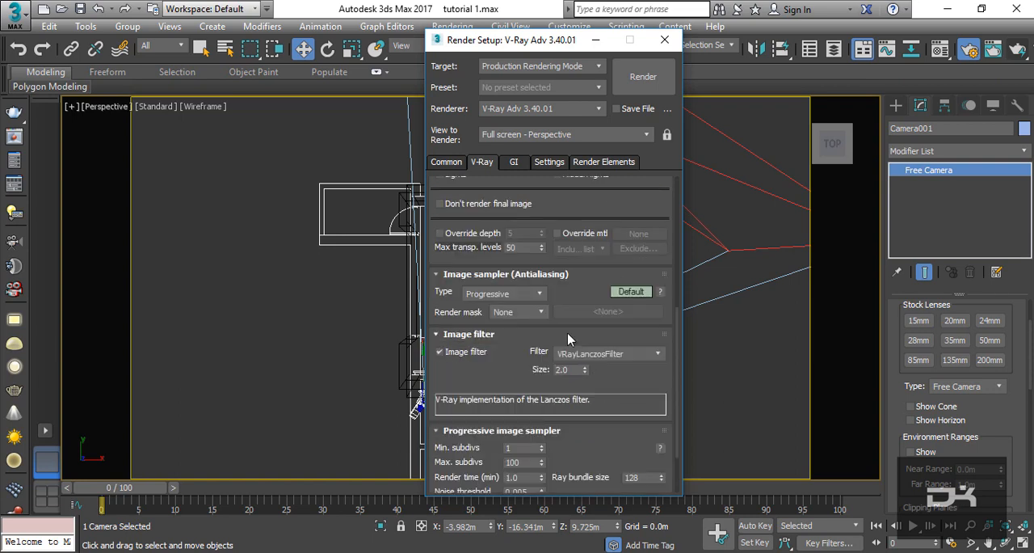
pyautogui.click(610, 355)
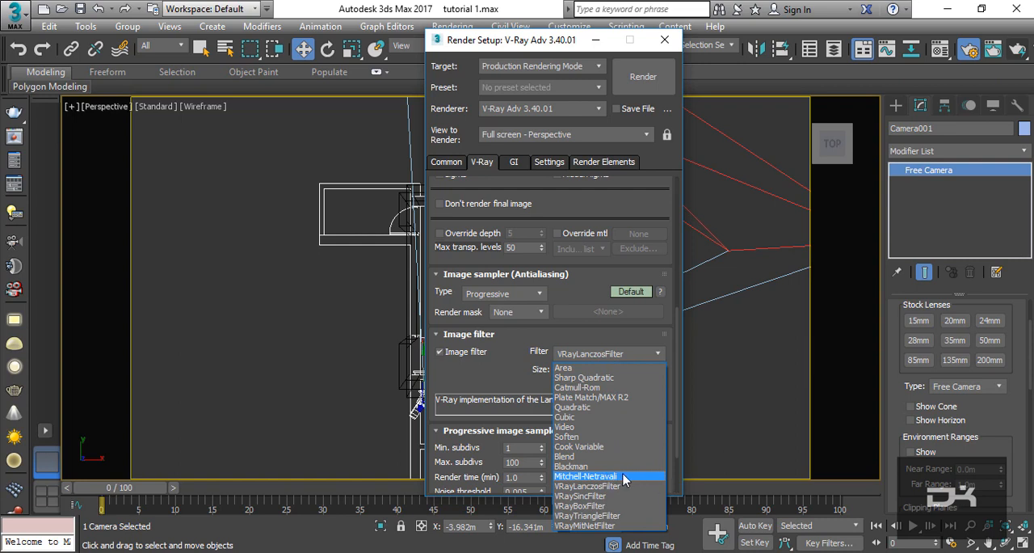
pyautogui.click(600, 390)
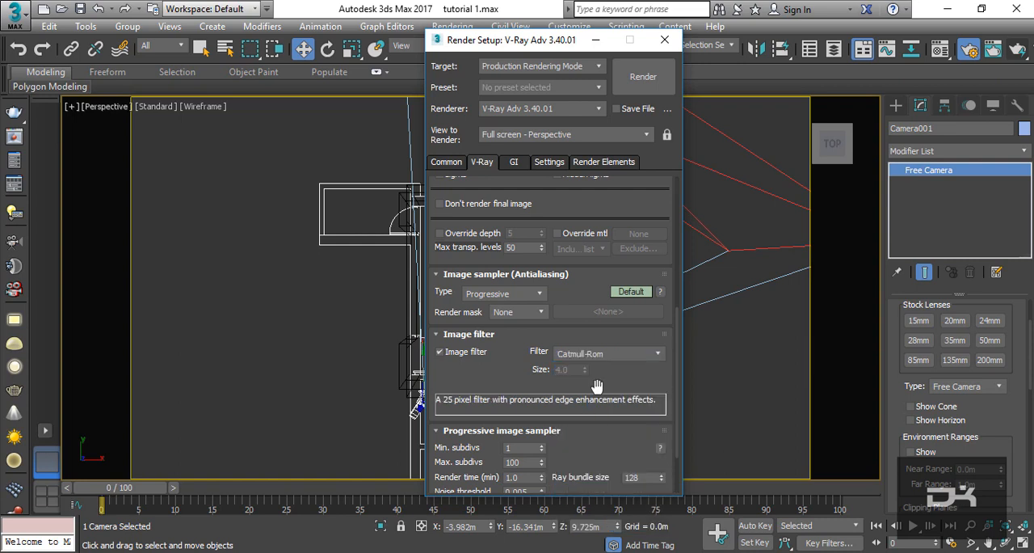
pyautogui.moveTo(616, 380); pyautogui.dragTo(629, 296)
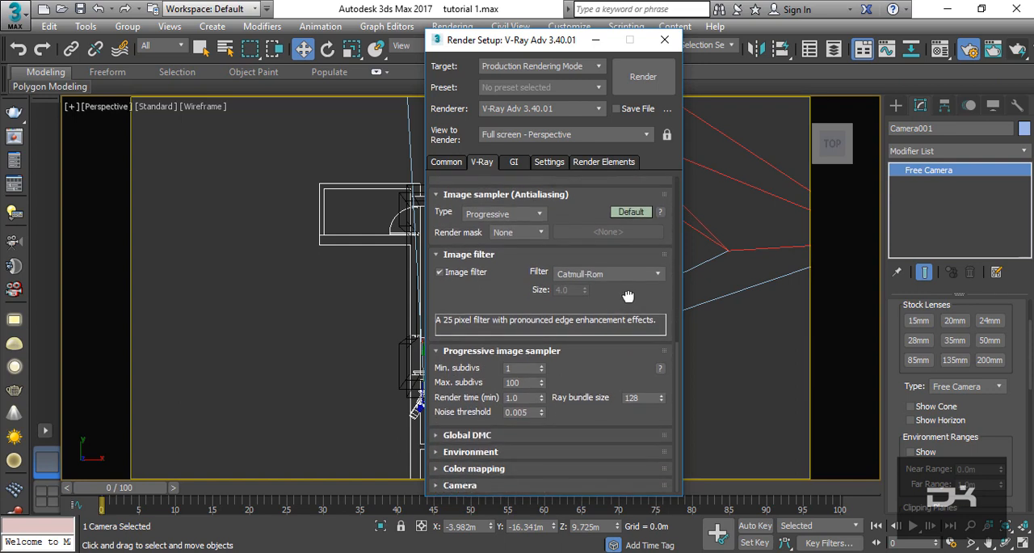
pyautogui.click(634, 212)
pyautogui.scroll(-2, 598, 356)
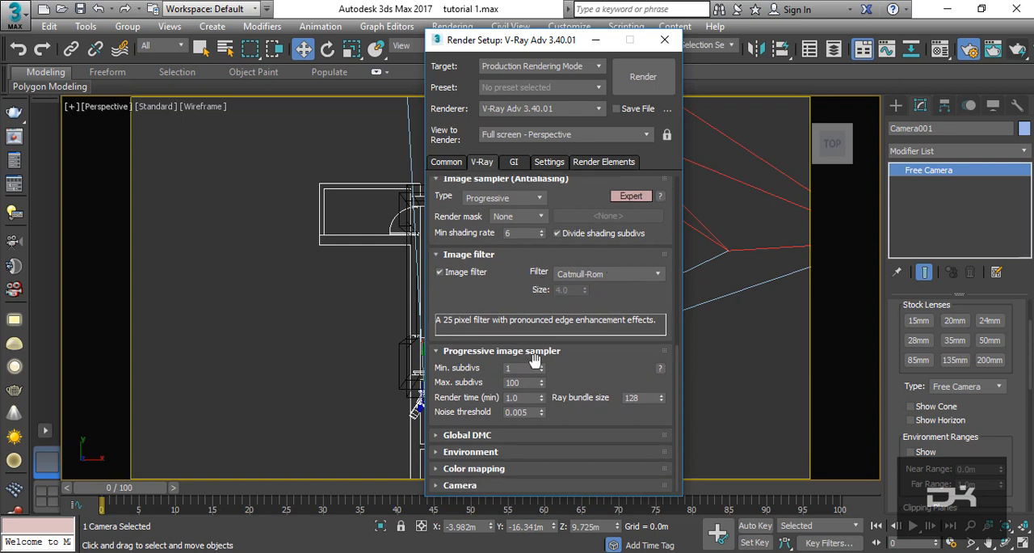
# - Set the V-Ray color mapping type to Exponential and switch its settings to Expert mode
pyautogui.click(501, 469)
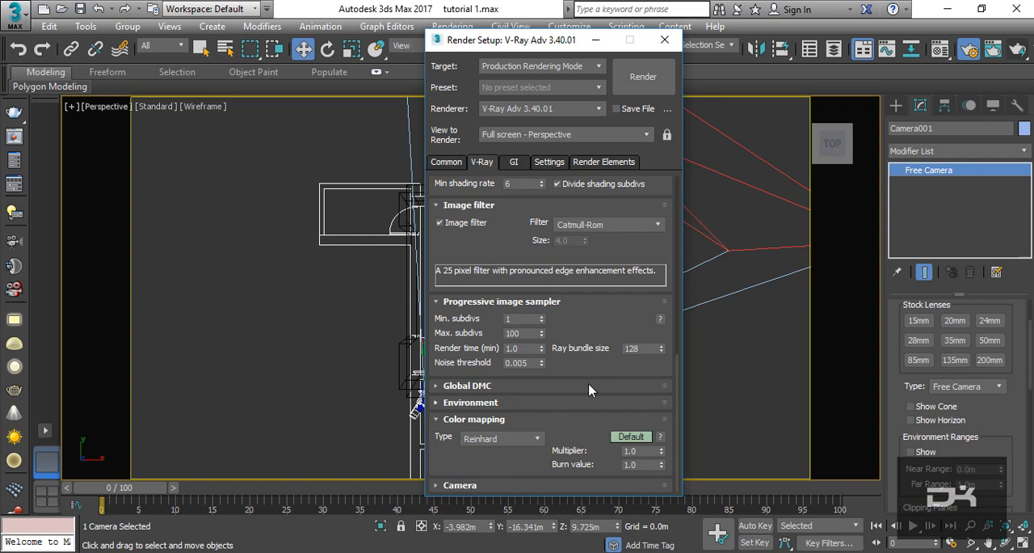
pyautogui.click(526, 438)
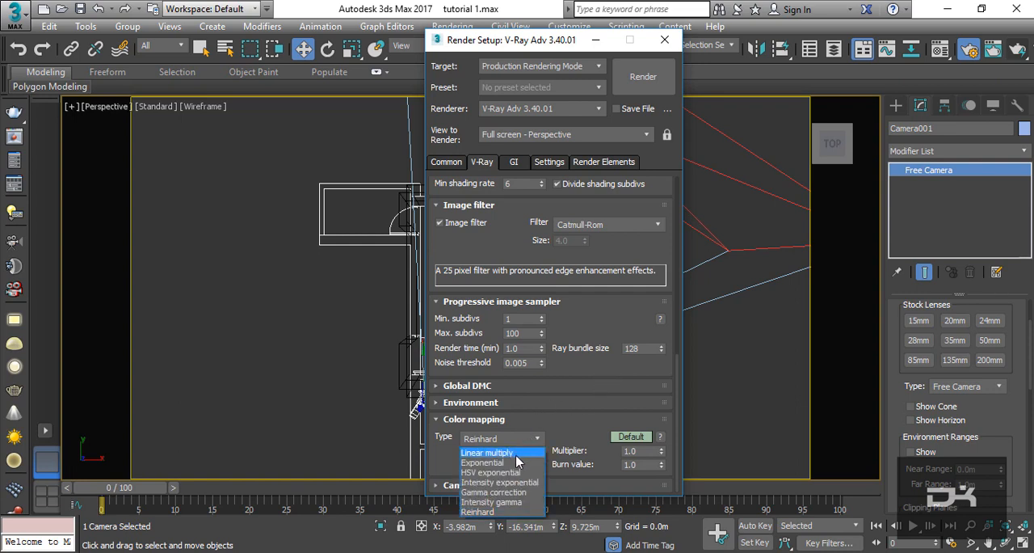
pyautogui.click(502, 463)
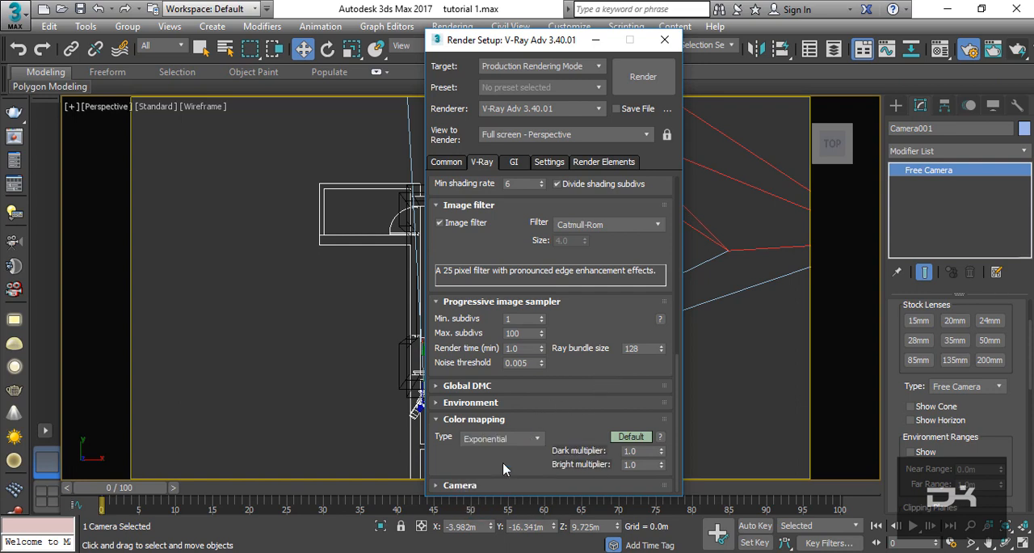
pyautogui.click(631, 436)
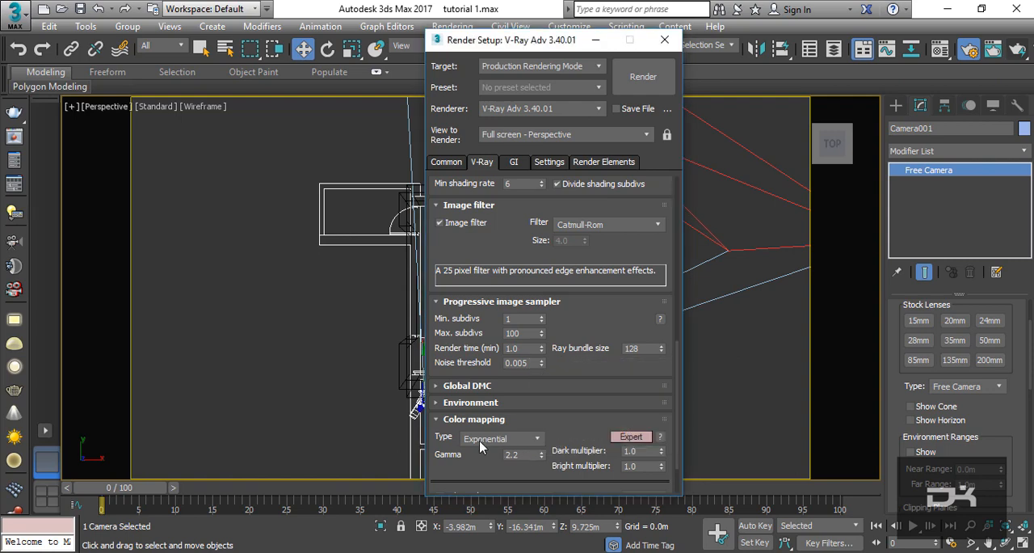
# - Set the color mapping gamma to 0.85 and both the dark and bright multipliers to 0.9
pyautogui.write('0.85')
pyautogui.press('Tab')
pyautogui.write('.9')
pyautogui.press('Tab')
pyautogui.write('.9')
pyautogui.press('Return')
# - Enable Sub-pixel mapping and disable Affect background in the color mapping settings, and close the render setup
pyautogui.scroll(-3, 565, 364)
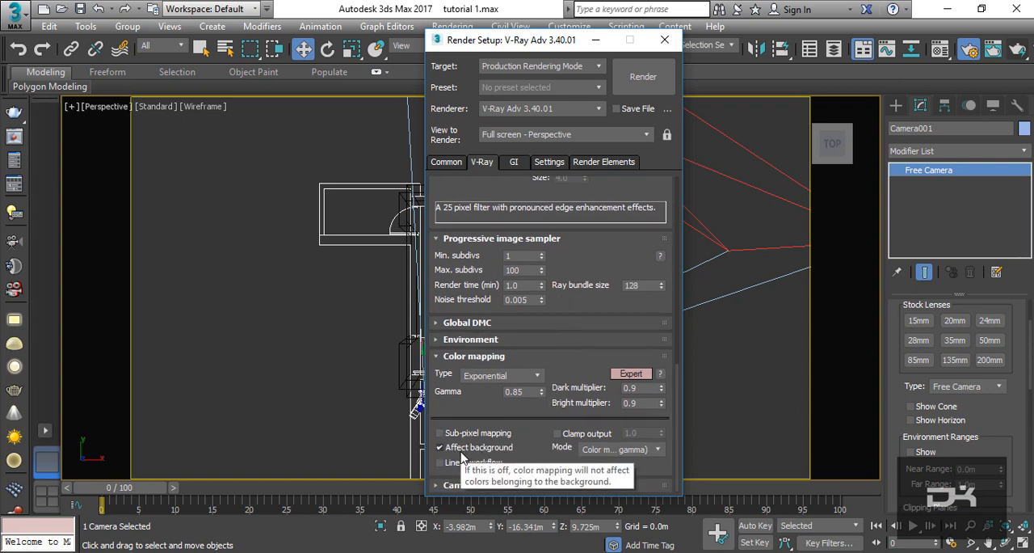
pyautogui.click(508, 449)
pyautogui.click(453, 433)
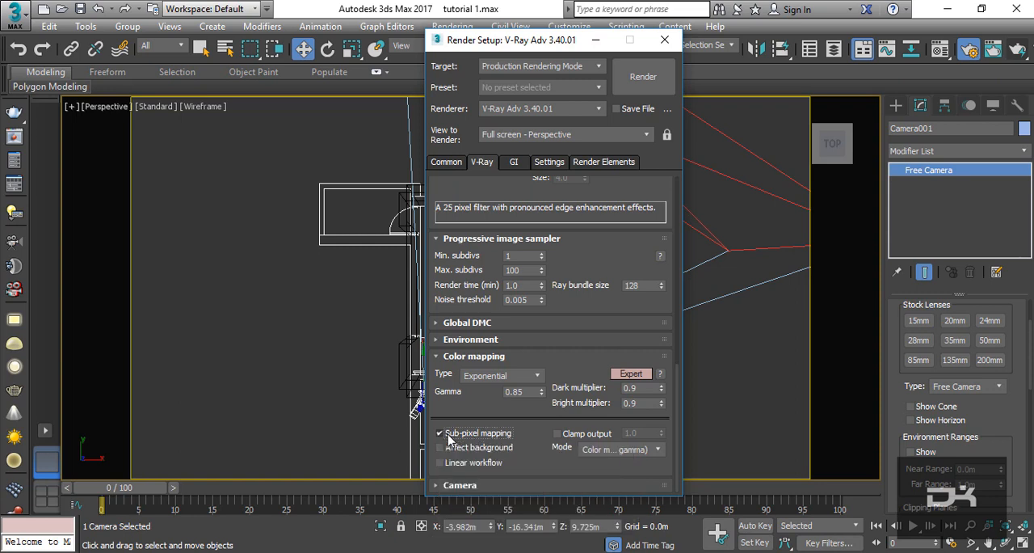
pyautogui.click(497, 463)
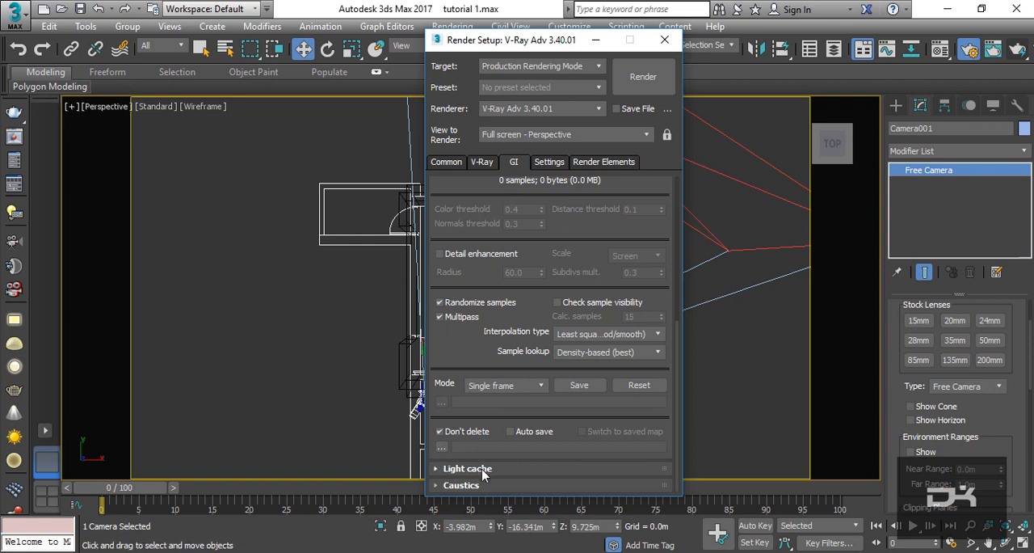
pyautogui.click(483, 474)
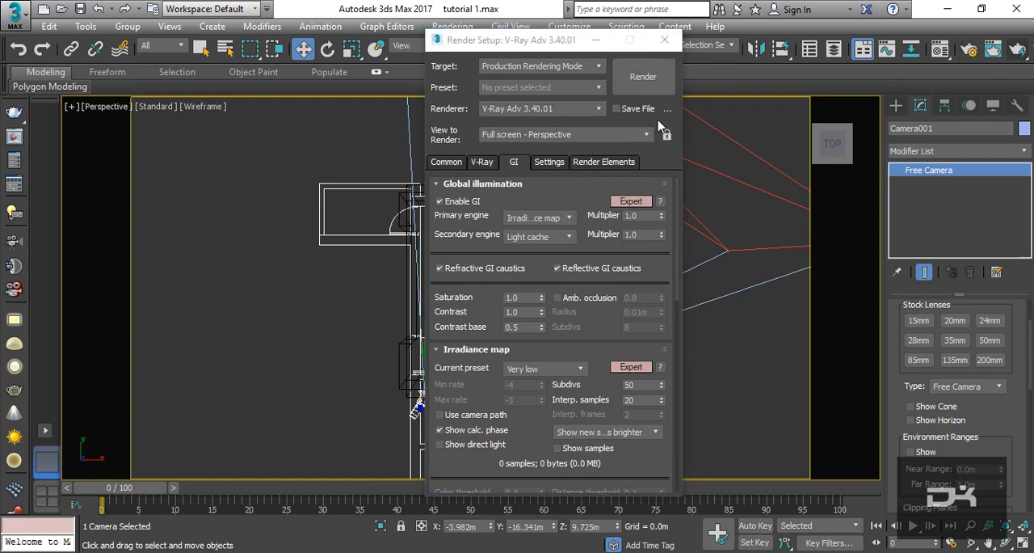
pyautogui.click(664, 40)
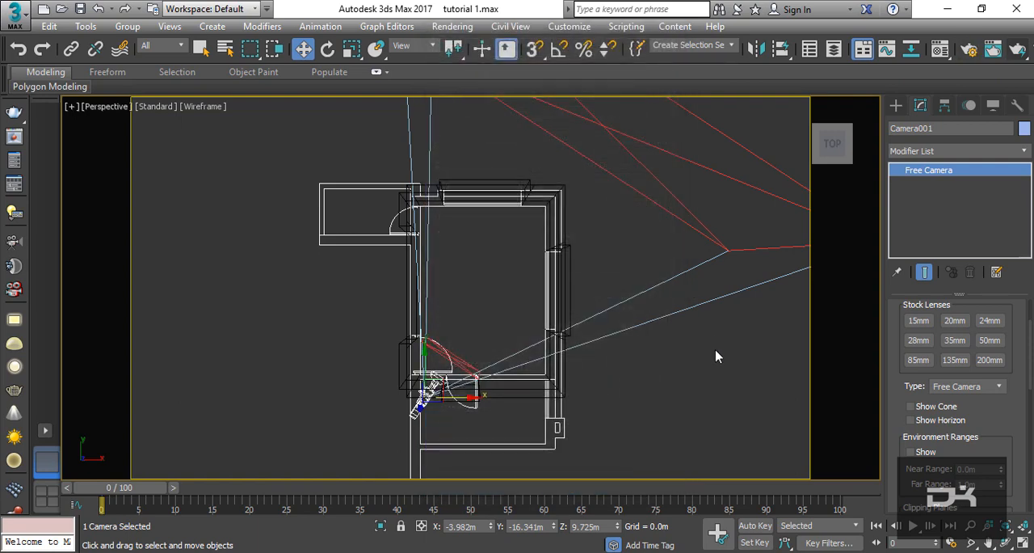
# - Show the room through Camera001 in shaded display, run a production render of it and dismiss the V-Ray messages
pyautogui.press('c')
pyautogui.click(153, 106)
pyautogui.click(105, 106)
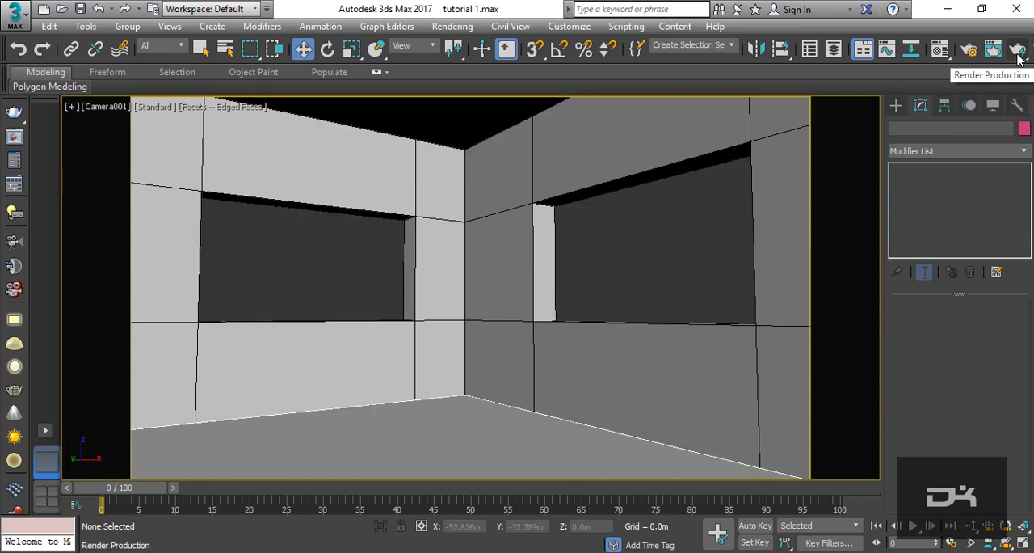
pyautogui.click(1018, 52)
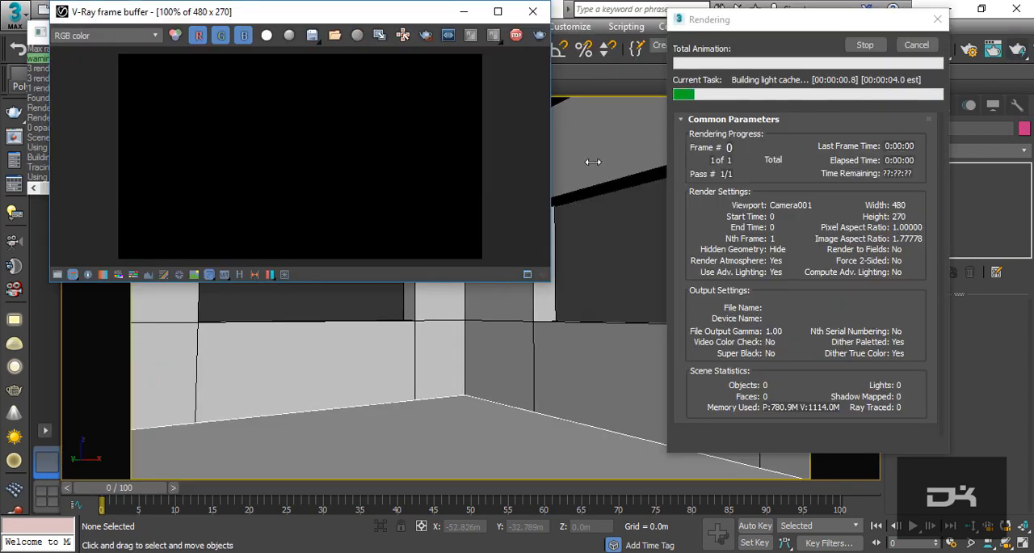
pyautogui.moveTo(340, 12); pyautogui.dragTo(444, 160)
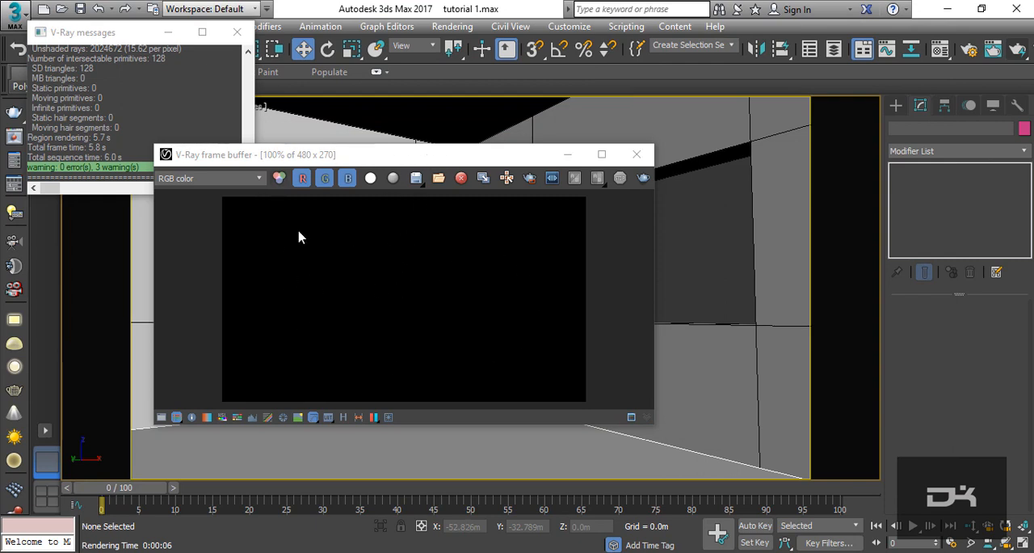
pyautogui.click(238, 40)
# - Create a VRaySun in the top view, placed beyond the room's upper-left corner and aimed at the upper window wall
pyautogui.press('t')
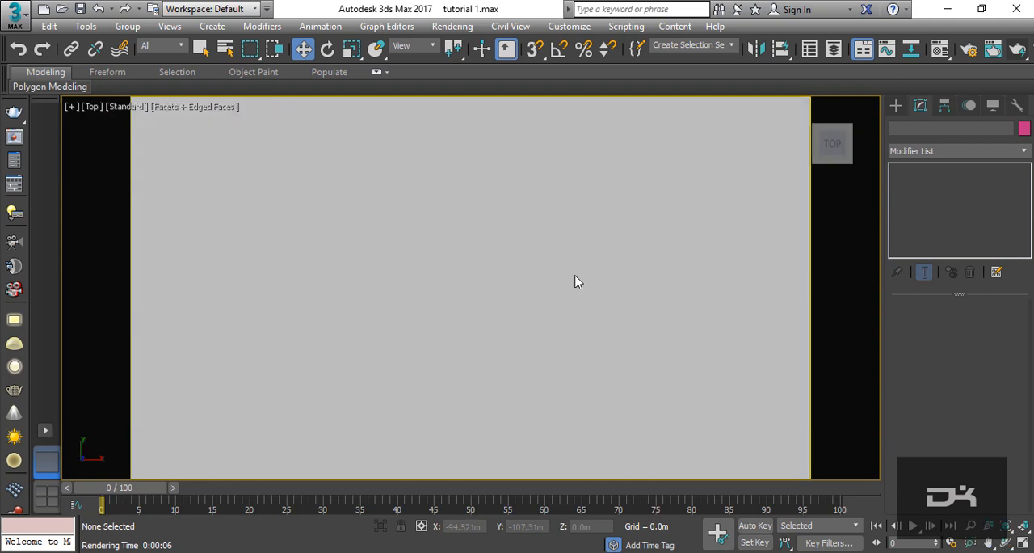
pyautogui.scroll(-4, 402, 281)
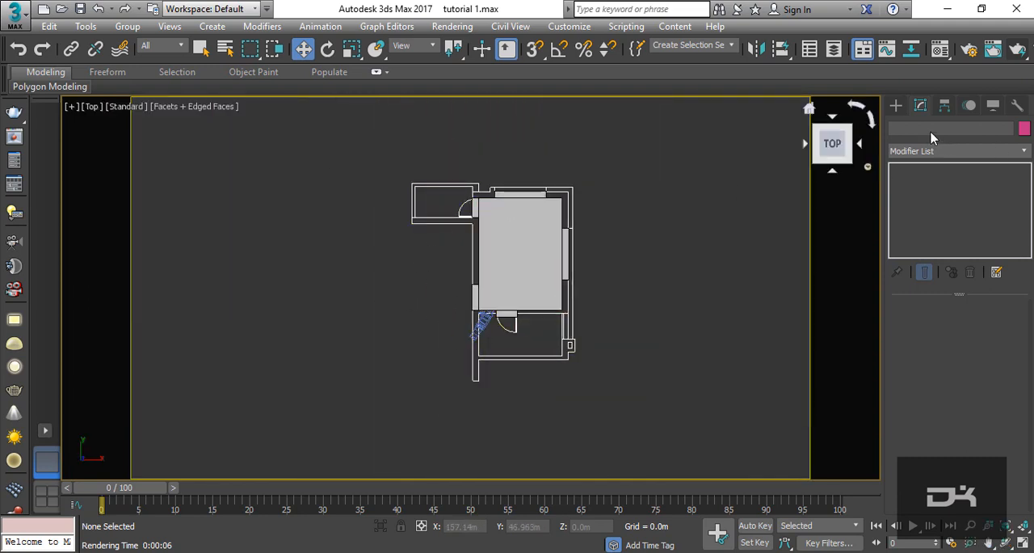
pyautogui.click(897, 107)
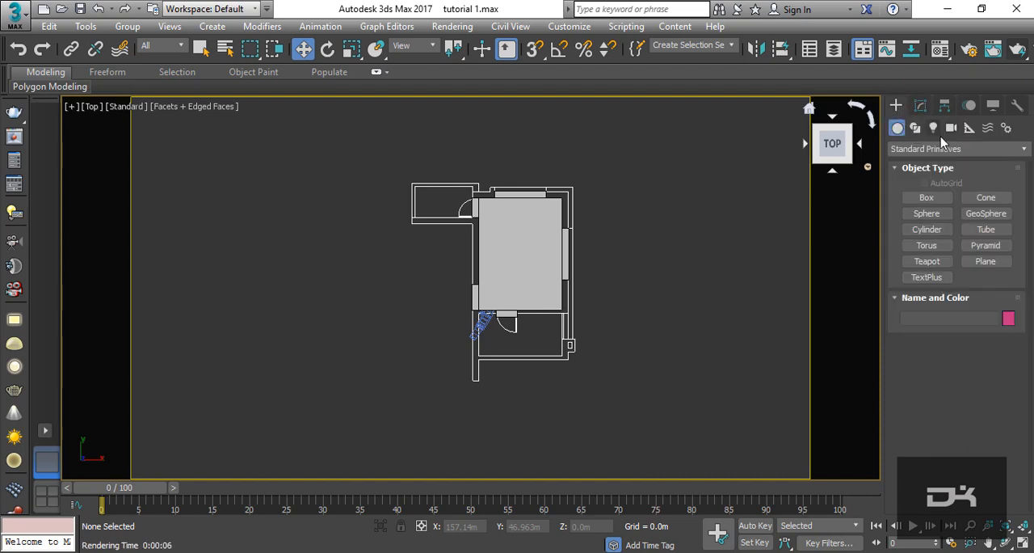
pyautogui.click(934, 129)
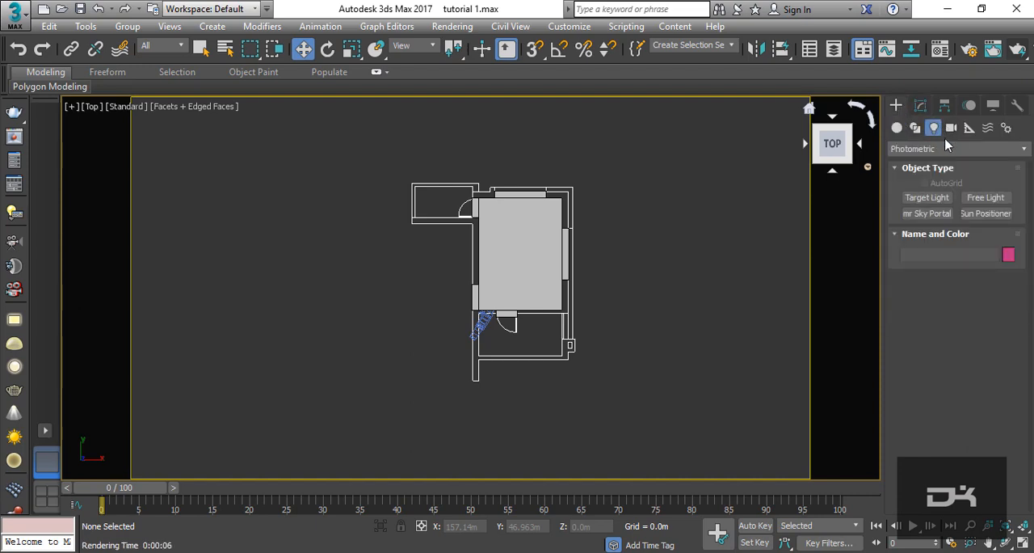
pyautogui.click(1005, 151)
pyautogui.click(1002, 191)
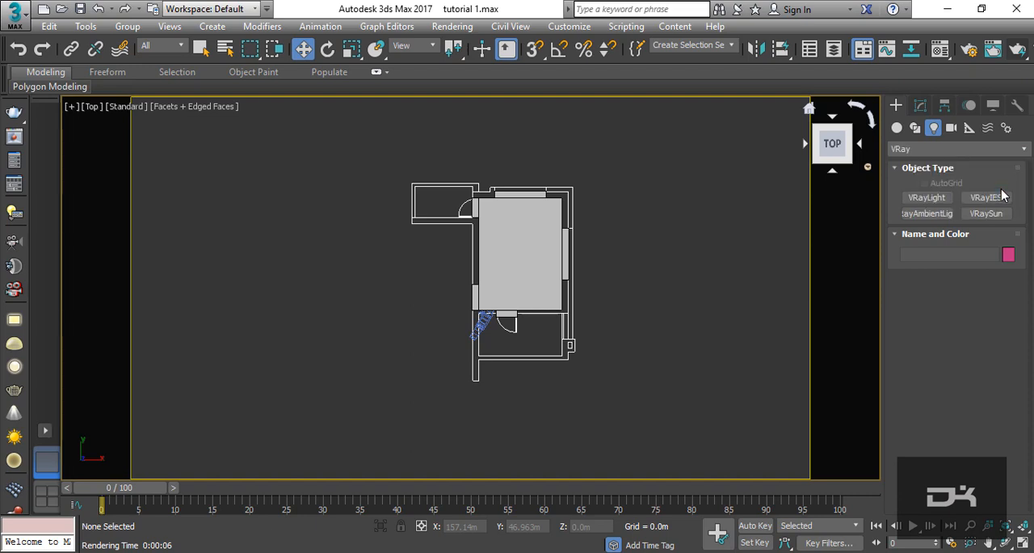
pyautogui.click(989, 214)
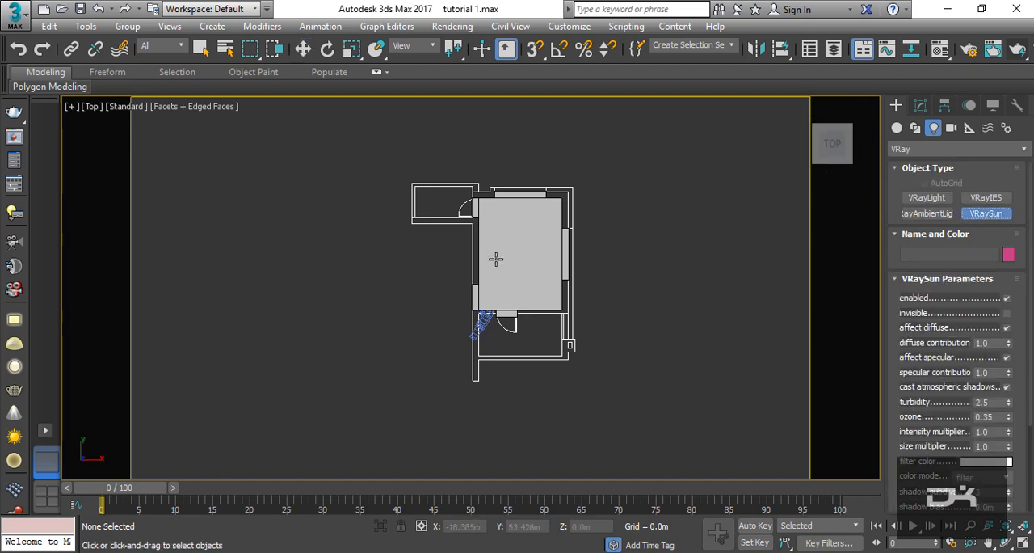
pyautogui.scroll(-3, 517, 331)
pyautogui.moveTo(527, 321); pyautogui.dragTo(539, 335, button='middle')
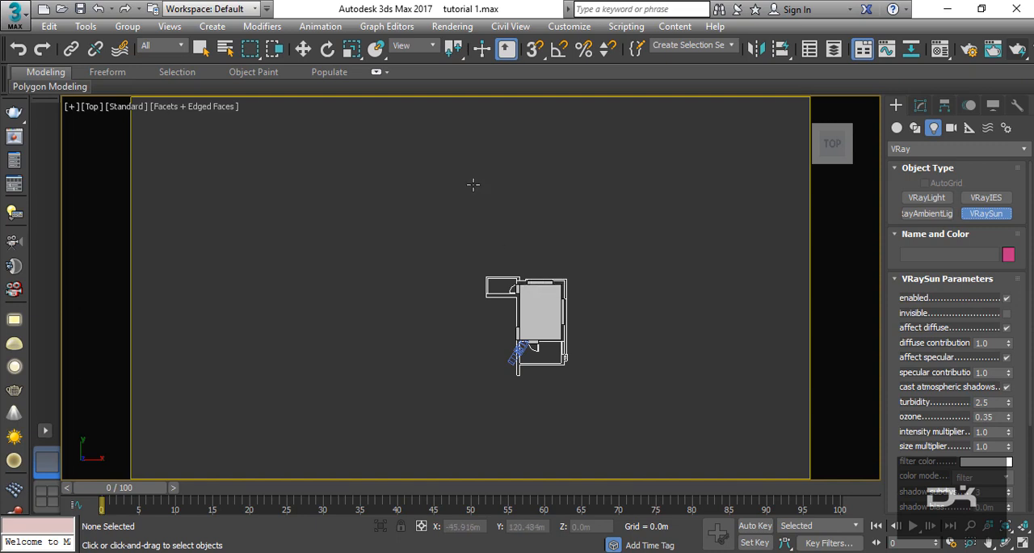
pyautogui.moveTo(466, 167); pyautogui.dragTo(534, 279)
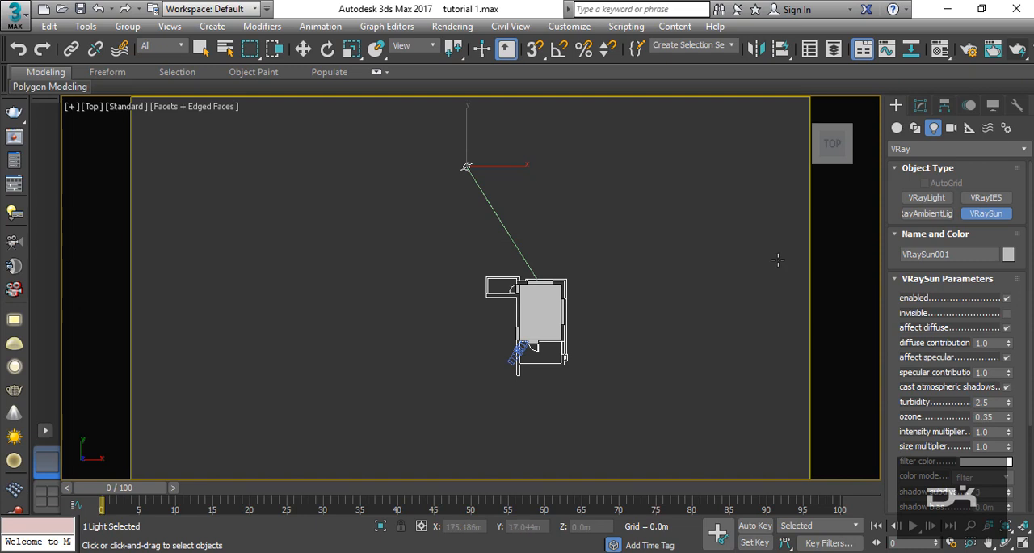
# - Raise the VRaySun straight up to a height of about 135 m as seen from the right side
pyautogui.moveTo(824, 146); pyautogui.dragTo(832, 152)
pyautogui.click(834, 149)
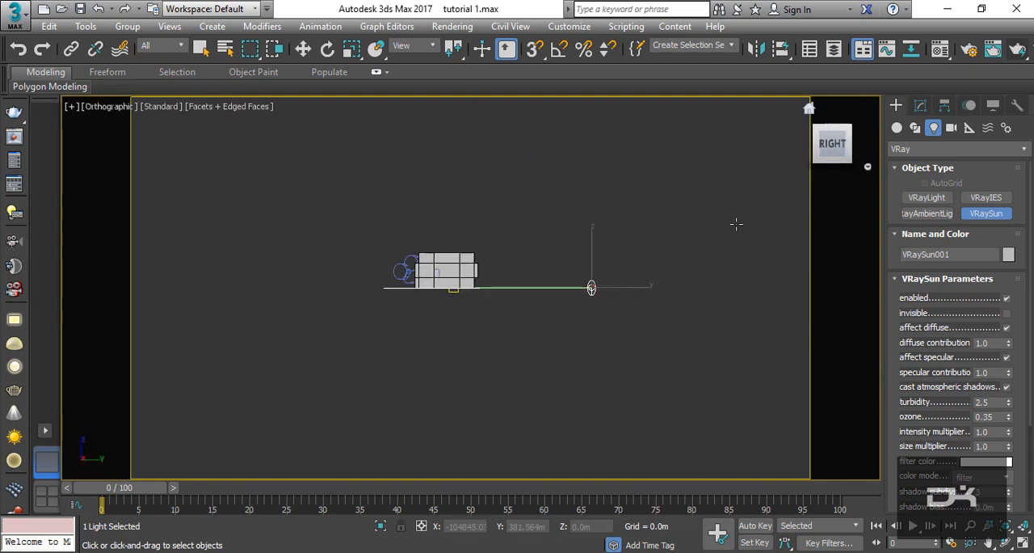
pyautogui.click(302, 49)
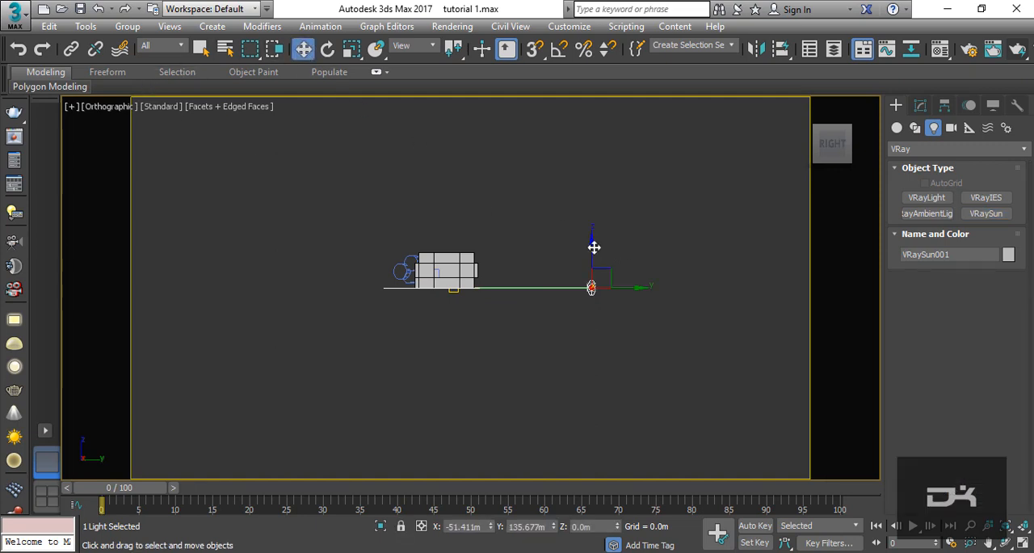
pyautogui.moveTo(596, 244); pyautogui.dragTo(599, 123)
pyautogui.scroll(-2, 619, 247)
# - Open the VRaySun's parameters for editing
pyautogui.click(921, 105)
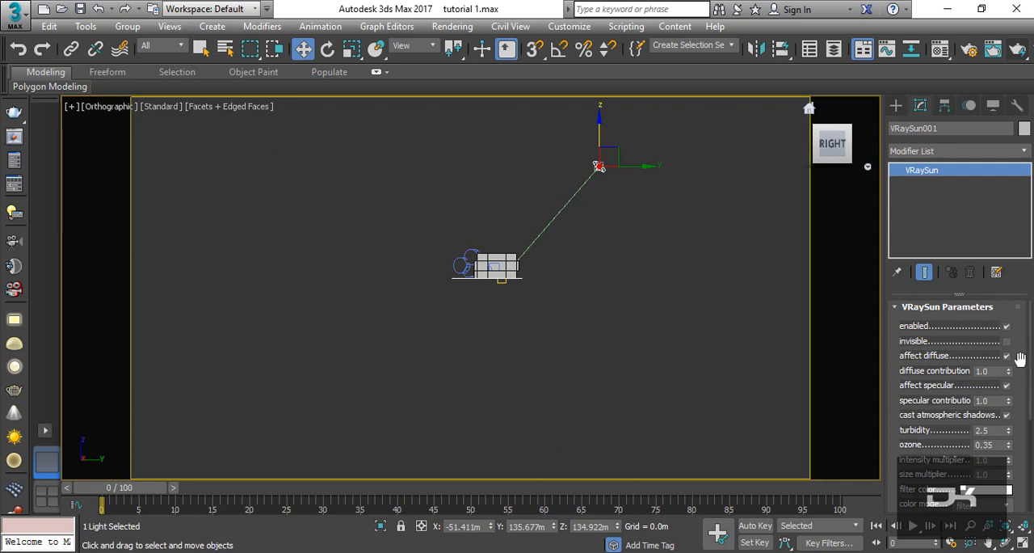
pyautogui.moveTo(1015, 358); pyautogui.dragTo(1026, 376)
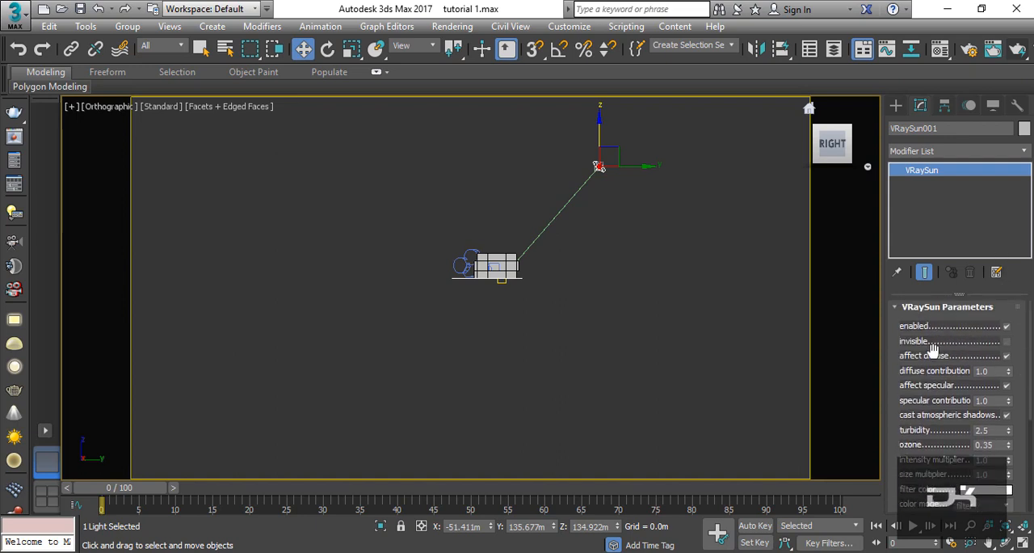
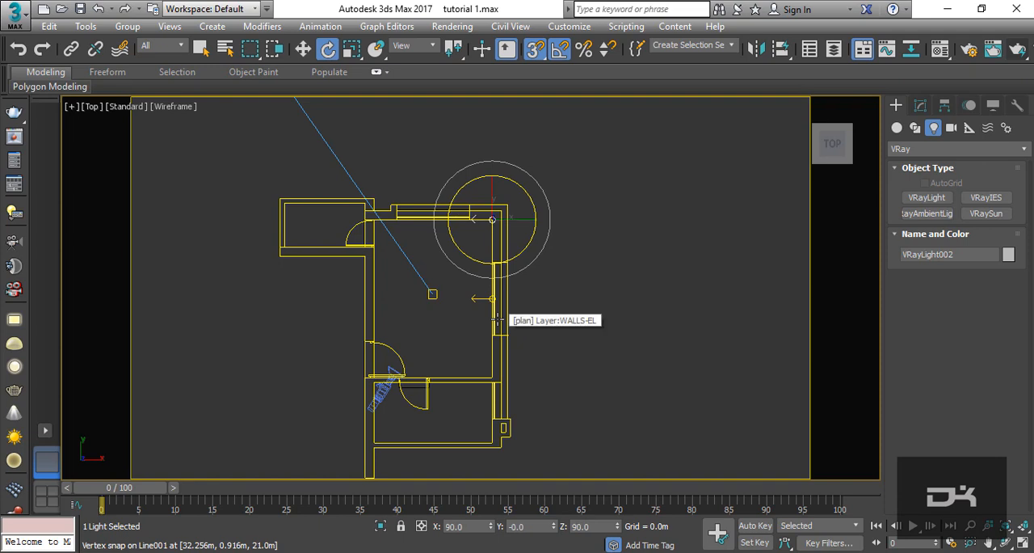
pyautogui.click(496, 320)
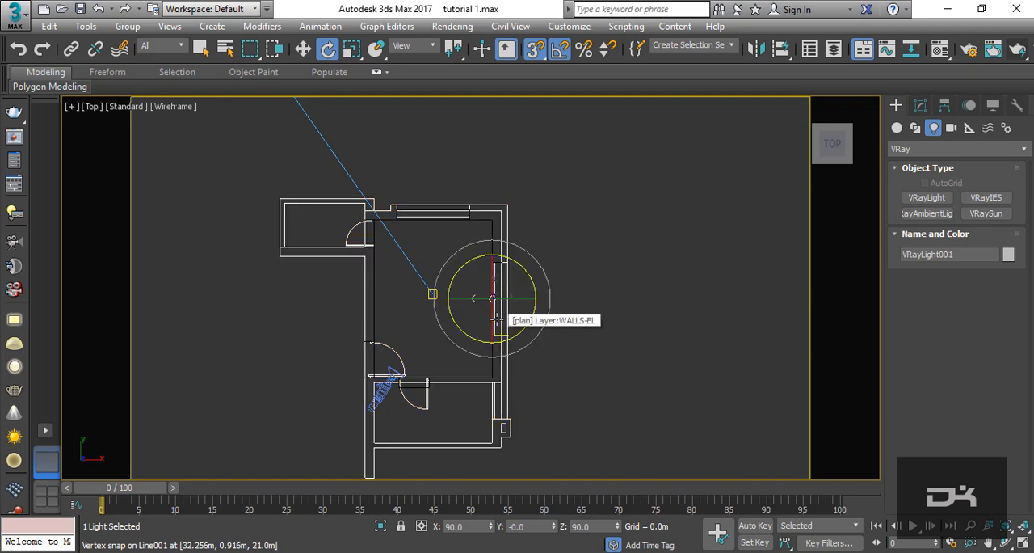
pyautogui.press('w')
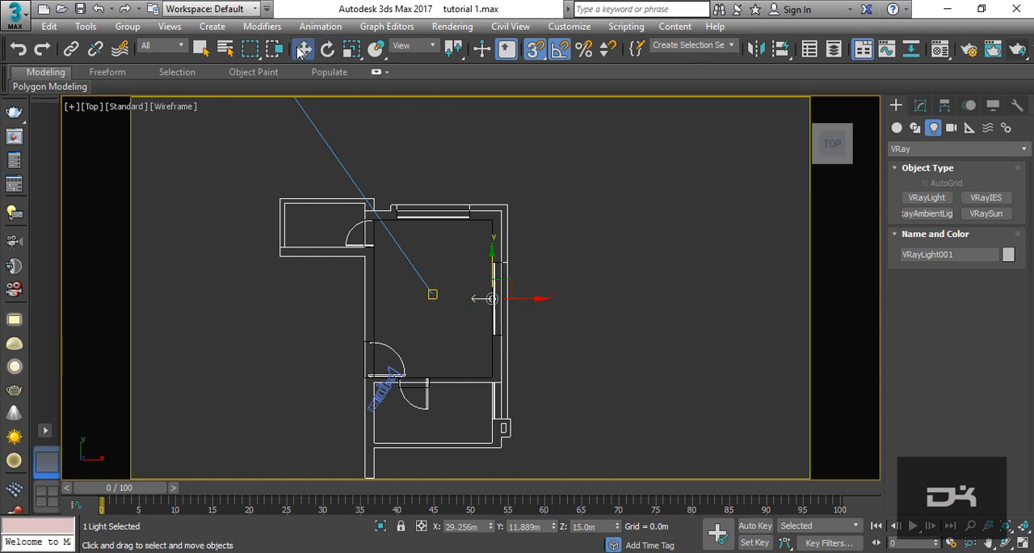
pyautogui.click(495, 261)
pyautogui.moveTo(493, 253); pyautogui.dragTo(492, 188)
pyautogui.hotkey('ctrl', 'z')
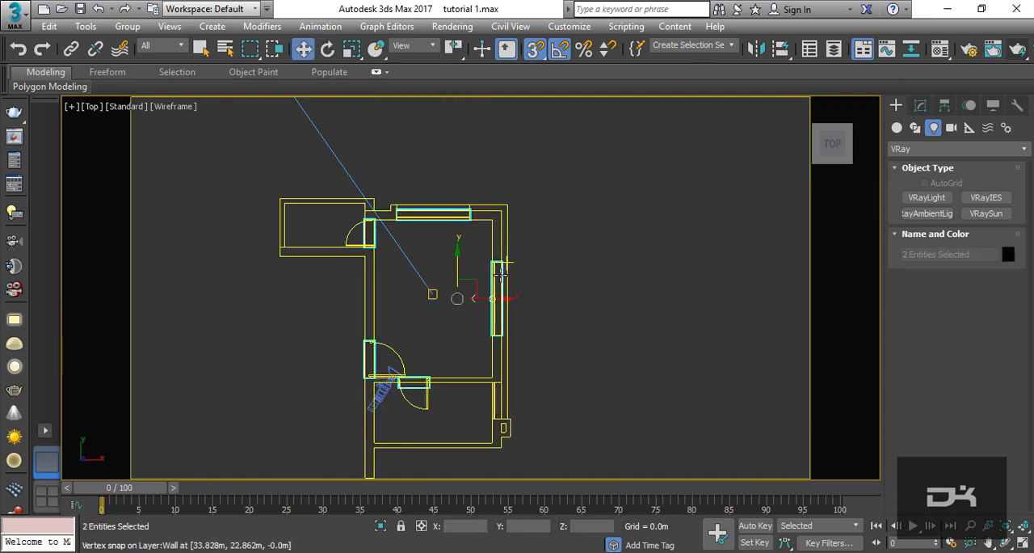
pyautogui.click(494, 290)
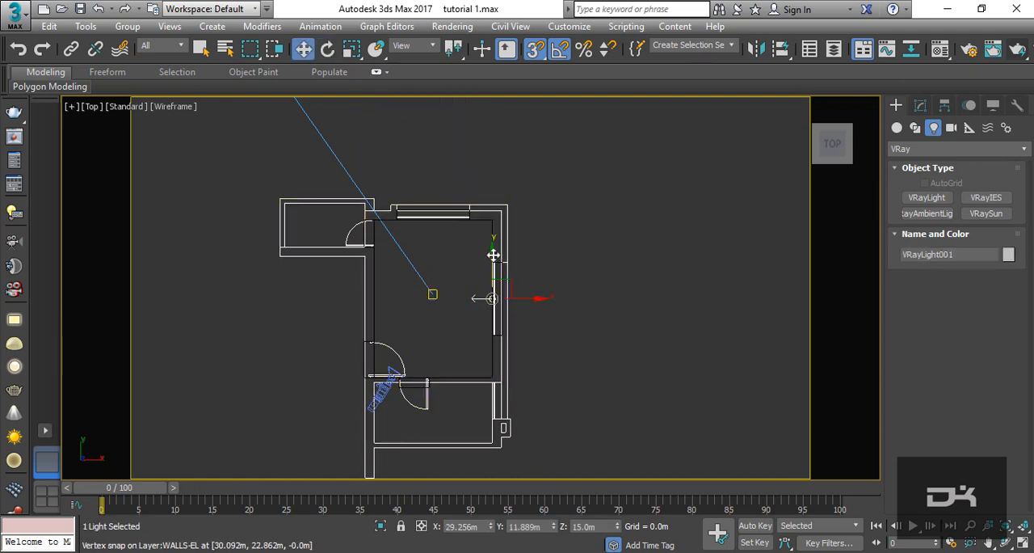
pyautogui.moveTo(493, 255); pyautogui.dragTo(494, 205)
pyautogui.hotkey('ctrl', 'z')
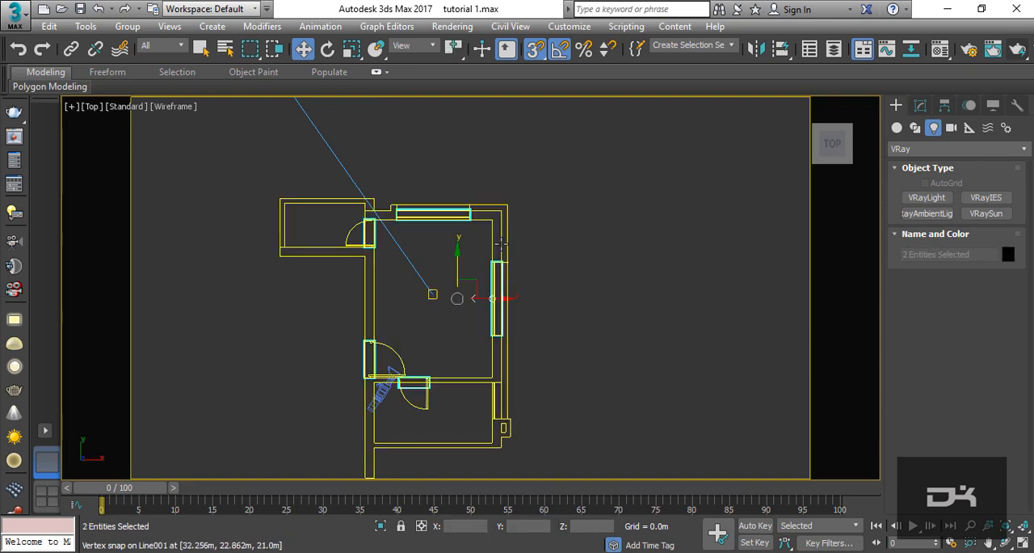
# - Copy the side window's VRayLight onto the upper window facing into the room, and turn off object and angle snapping
pyautogui.moveTo(493, 271); pyautogui.dragTo(492, 177)
pyautogui.click(521, 348)
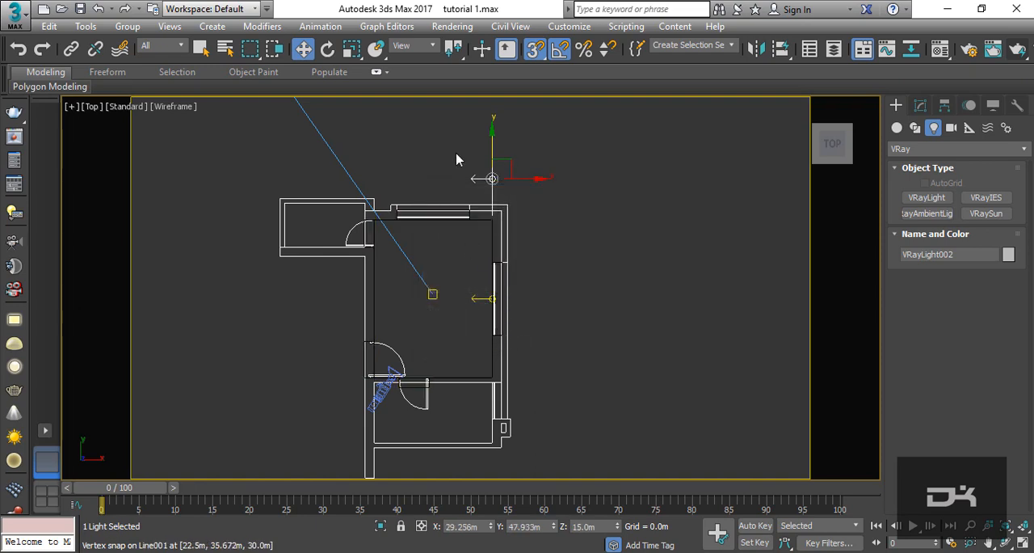
pyautogui.click(327, 49)
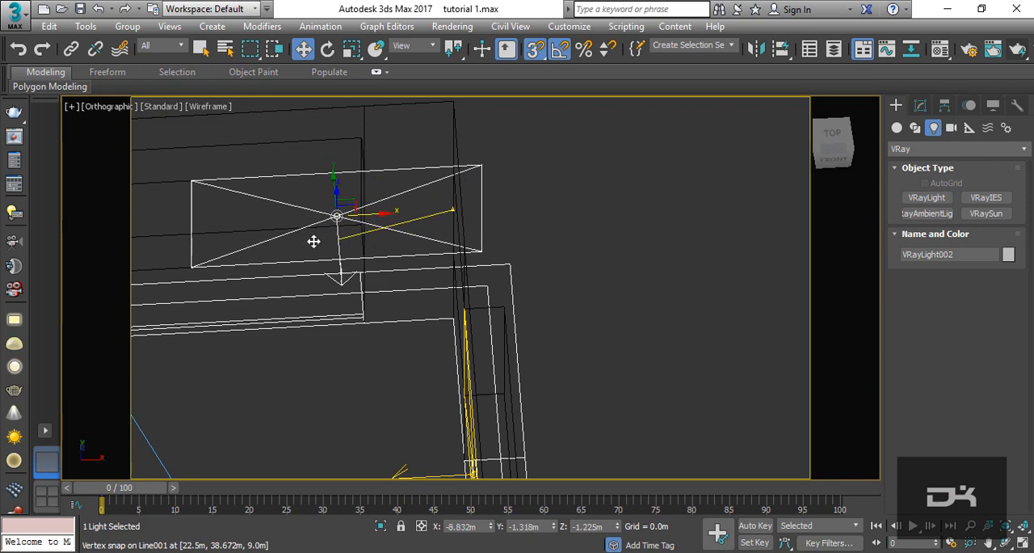
pyautogui.moveTo(314, 240); pyautogui.dragTo(219, 246)
pyautogui.click(534, 48)
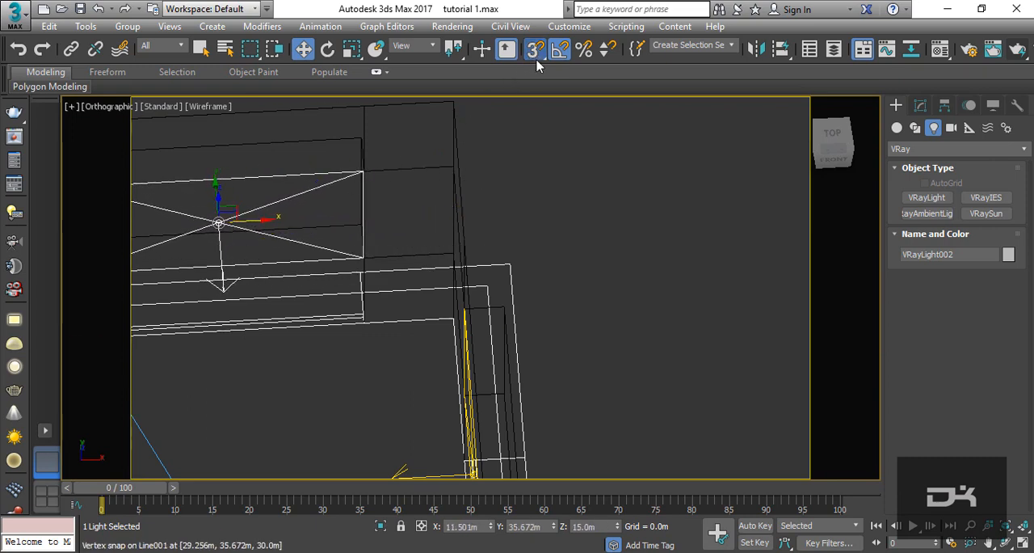
pyautogui.click(559, 49)
# - Run a test render through Camera001, stop it, check the GI render settings and close the render windows
pyautogui.press('c')
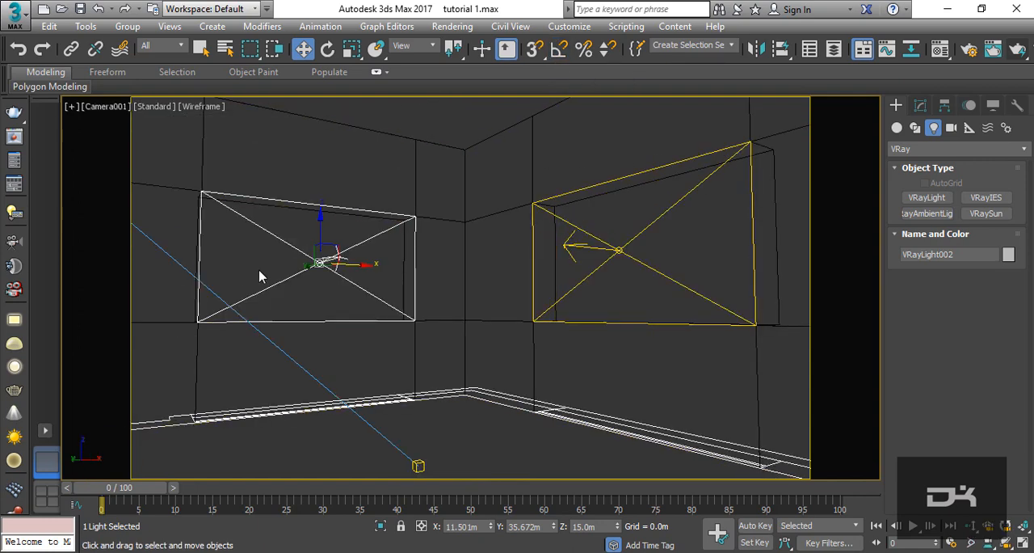
pyautogui.click(1016, 51)
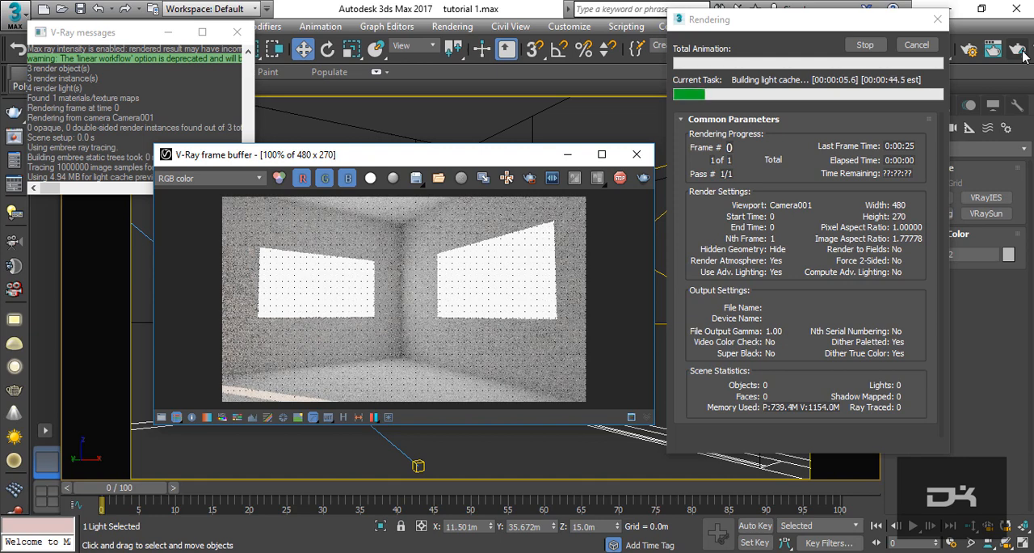
pyautogui.click(866, 45)
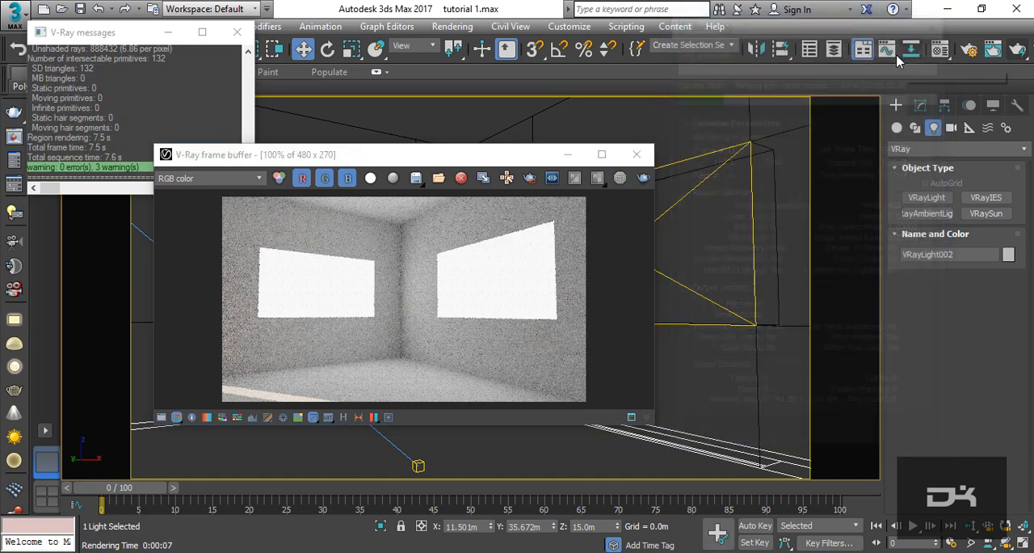
pyautogui.click(971, 52)
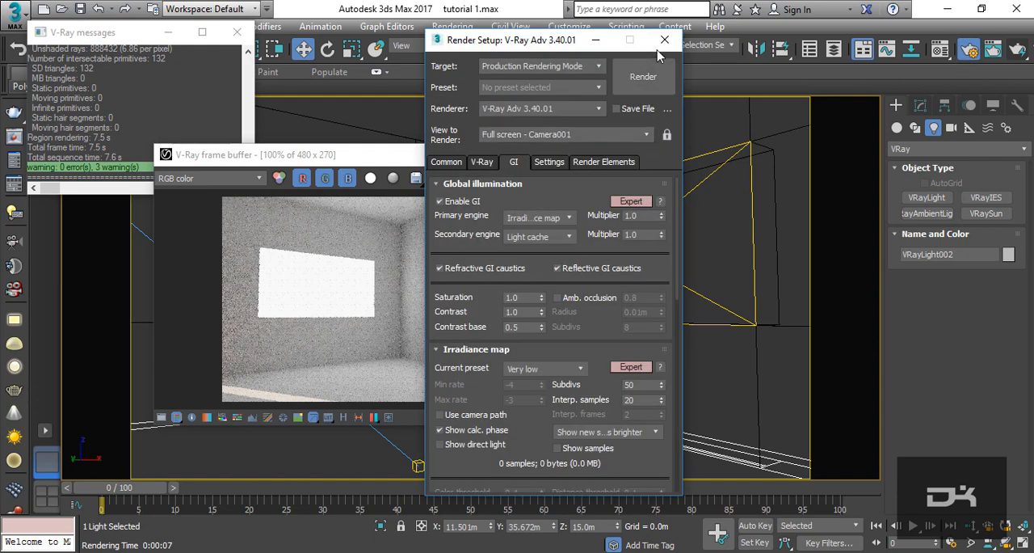
pyautogui.click(664, 40)
pyautogui.click(645, 154)
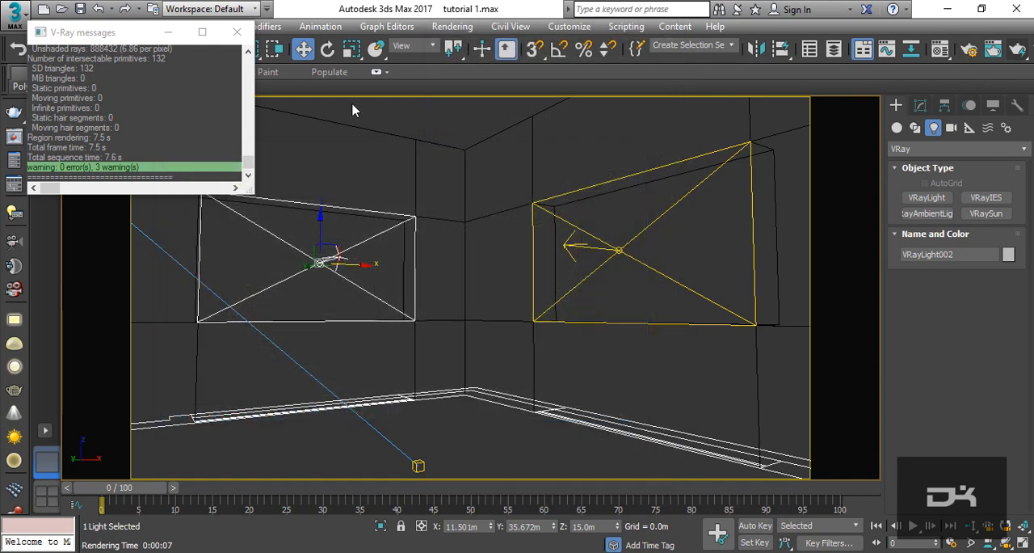
pyautogui.click(243, 34)
# - Make the upper window's VRayLight invisible and set its multiplier to 2.0
pyautogui.click(920, 106)
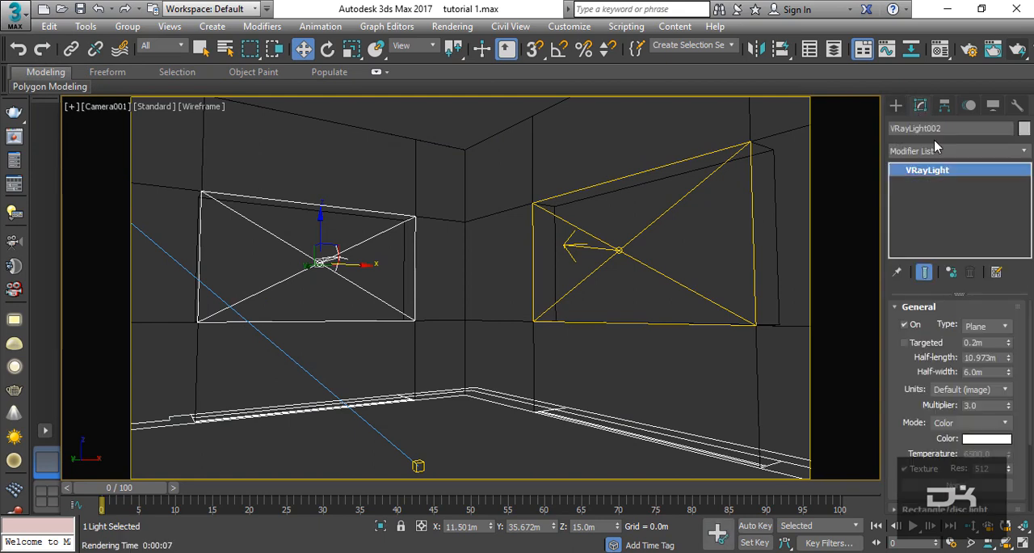
pyautogui.moveTo(899, 397); pyautogui.dragTo(899, 260)
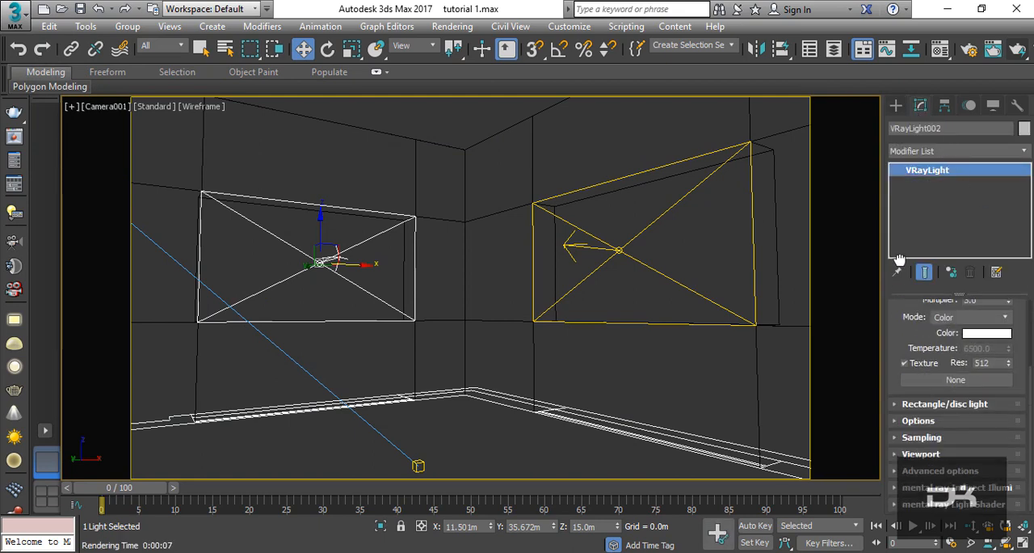
pyautogui.click(950, 421)
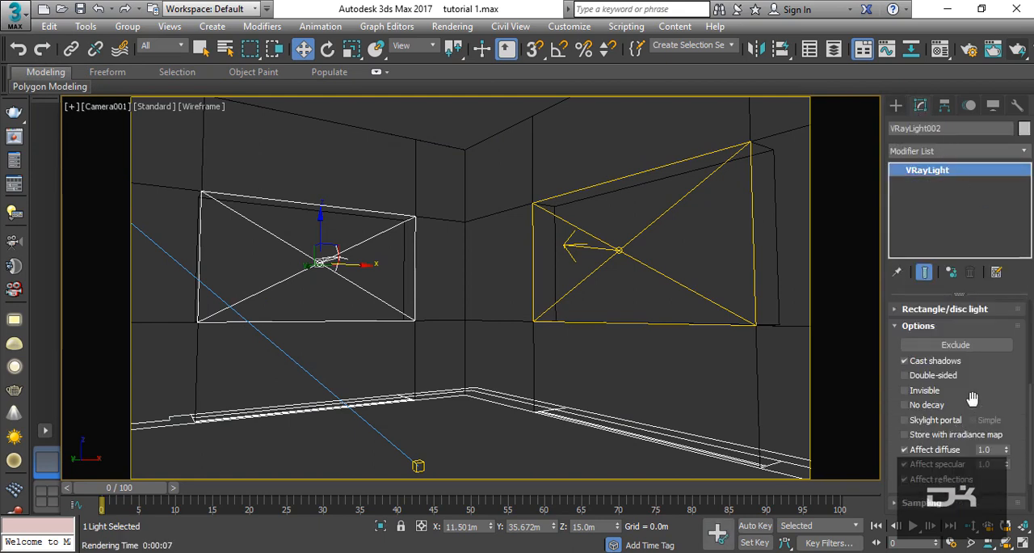
pyautogui.click(923, 390)
pyautogui.moveTo(992, 388); pyautogui.dragTo(991, 342)
pyautogui.scroll(5, 992, 343)
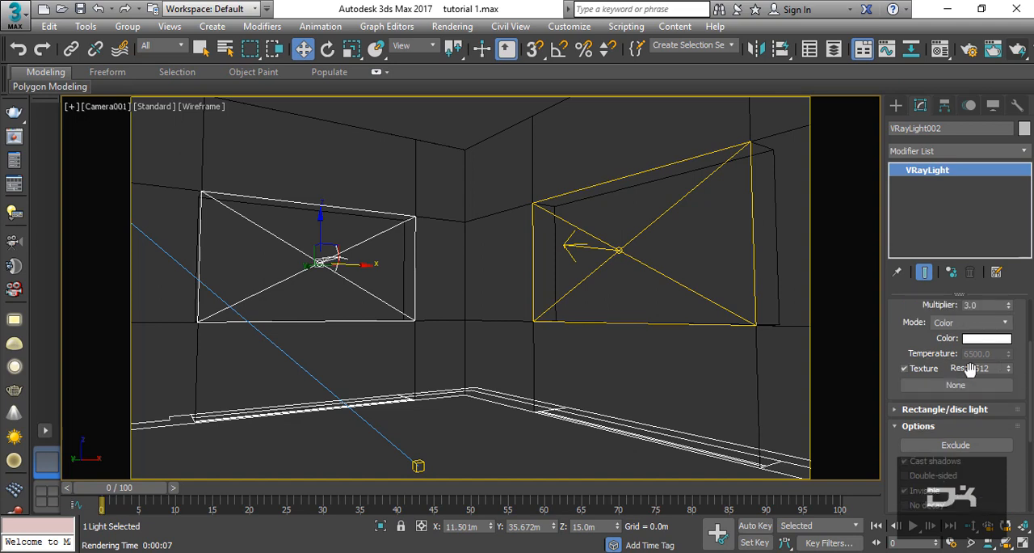
pyautogui.moveTo(929, 343); pyautogui.dragTo(958, 437)
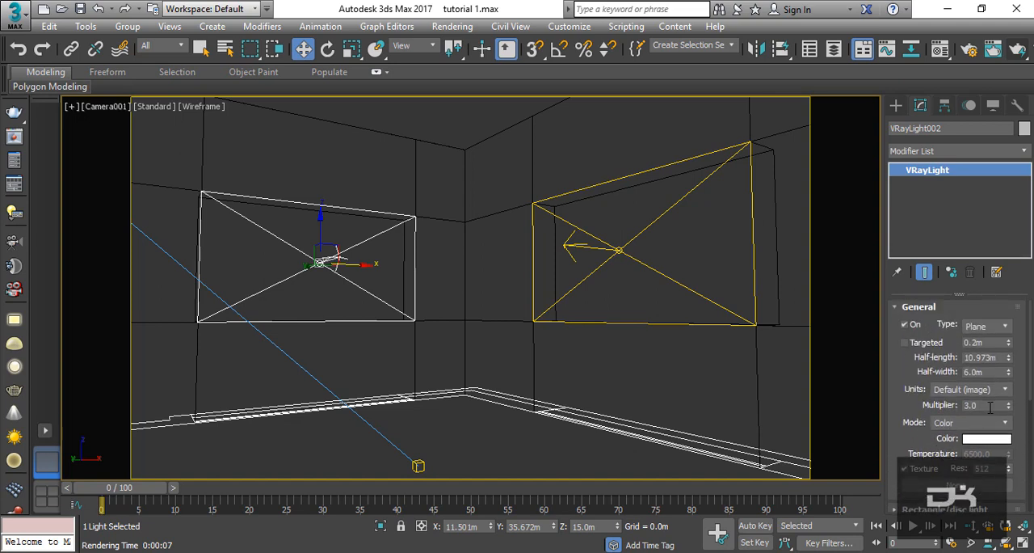
pyautogui.moveTo(989, 405); pyautogui.dragTo(904, 405)
# - Render the Camera001 view to check the window lighting, then close the V-Ray messages and frame buffer
pyautogui.click(1019, 55)
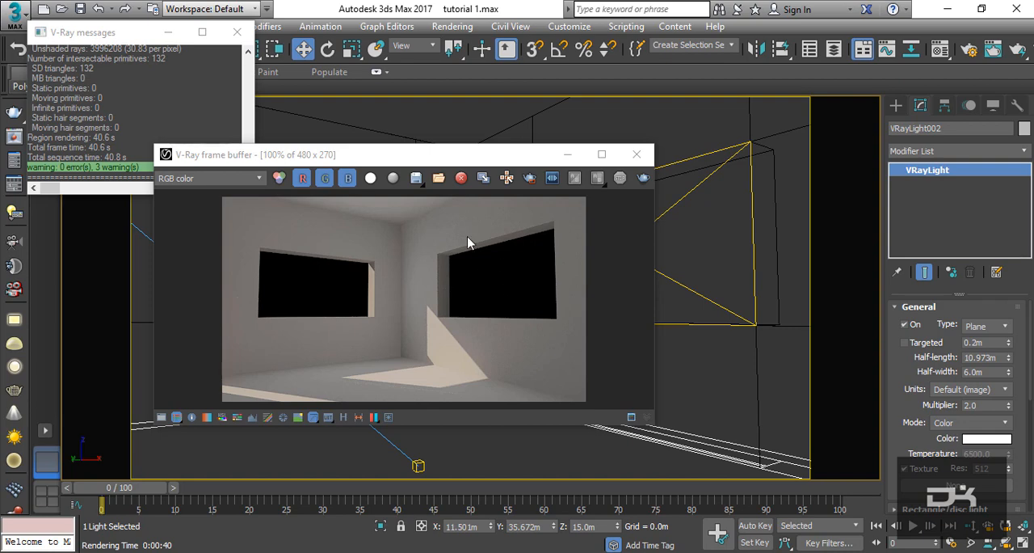
pyautogui.click(242, 34)
pyautogui.click(637, 154)
# - Create a Dome-type VRayLight in the top view, outside the room's upper-right corner, with a multiplier of 0.05
pyautogui.press('t')
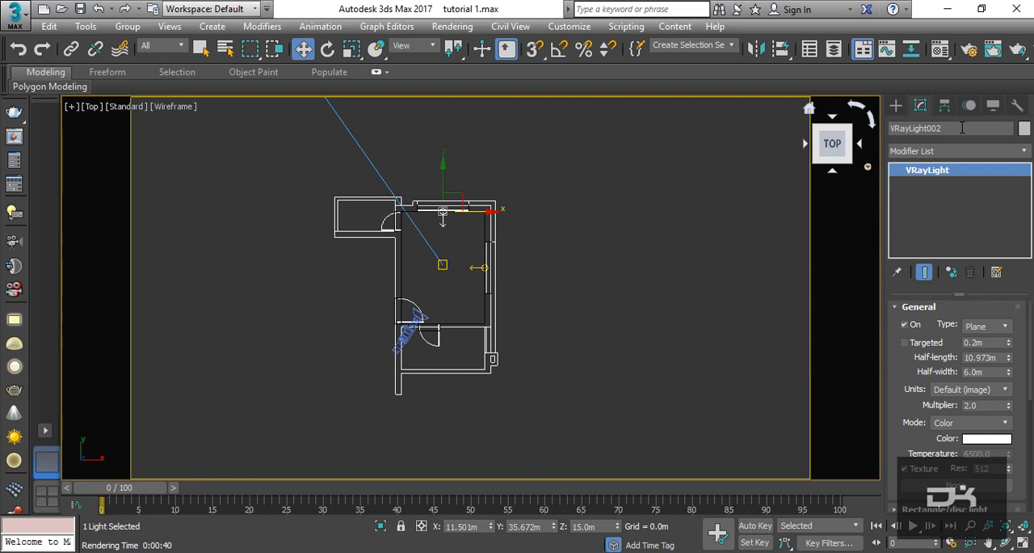
pyautogui.click(896, 105)
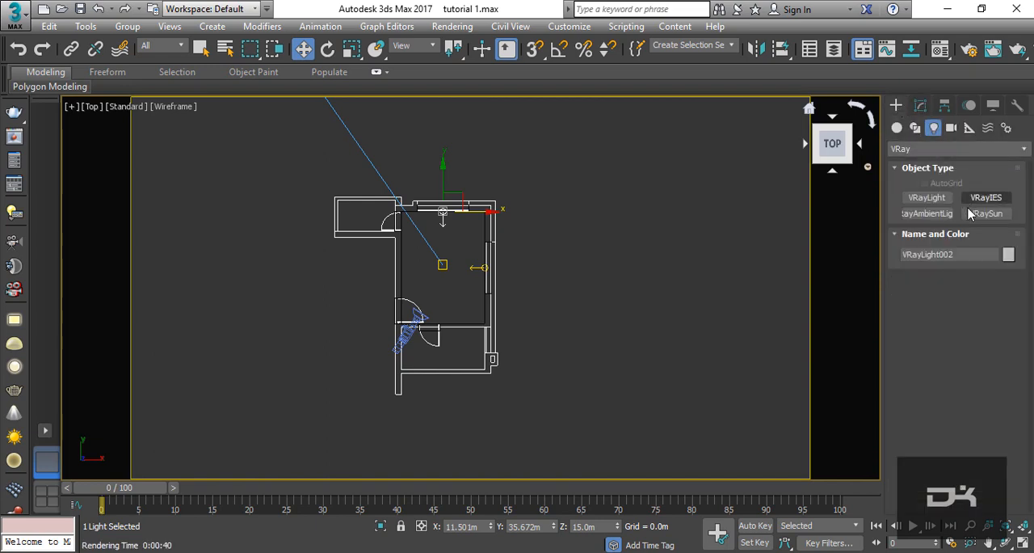
pyautogui.click(942, 200)
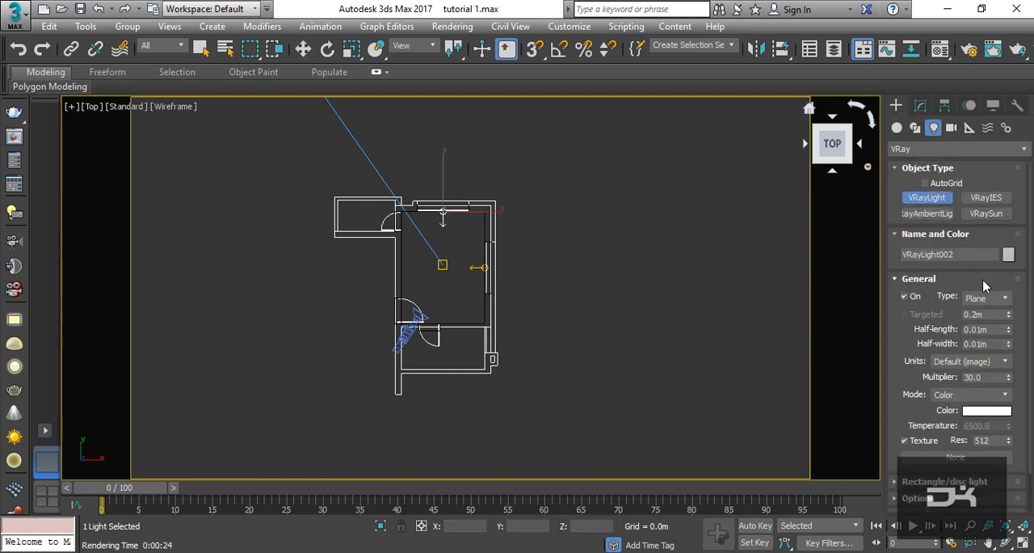
pyautogui.click(984, 297)
pyautogui.click(978, 319)
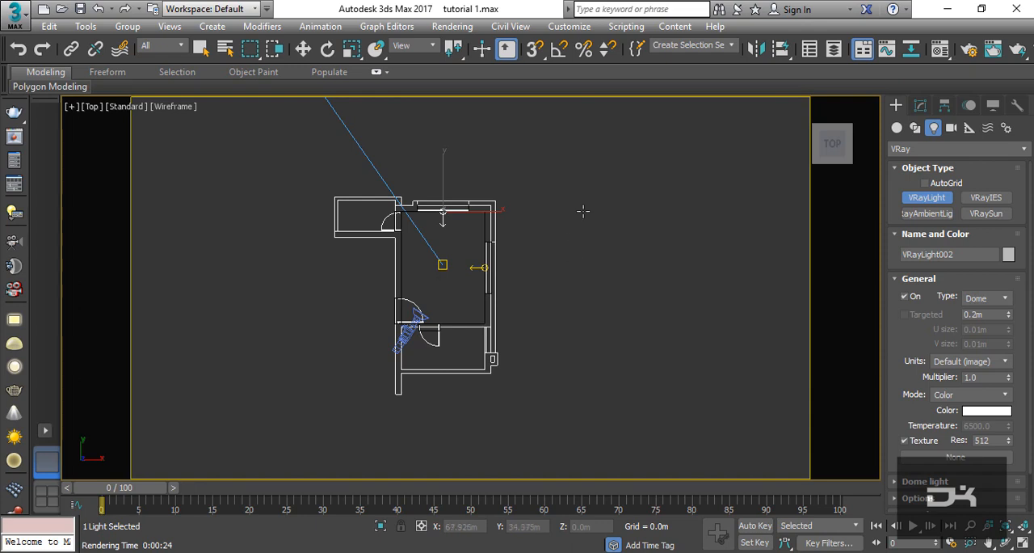
pyautogui.click(583, 151)
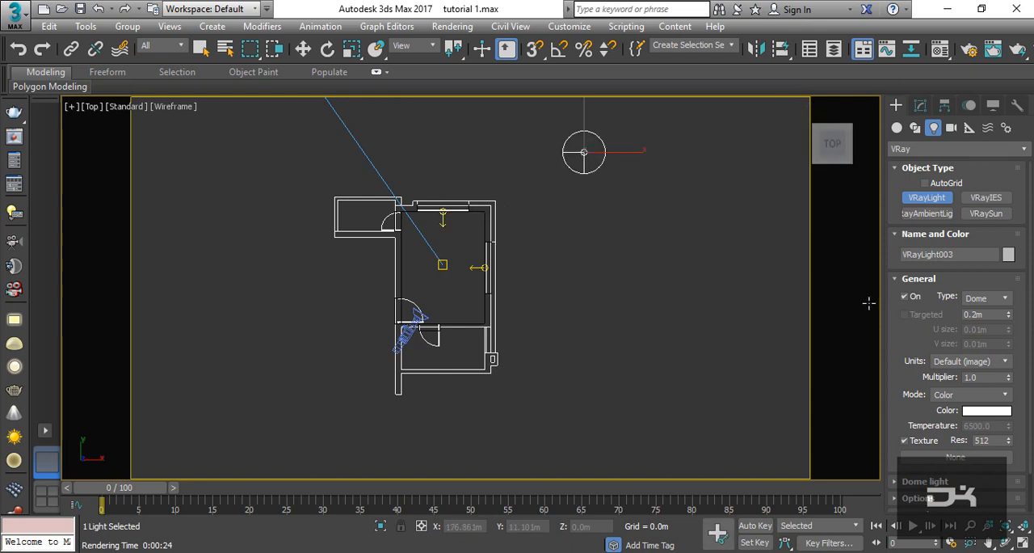
pyautogui.moveTo(982, 377); pyautogui.dragTo(916, 366)
pyautogui.write('.0')
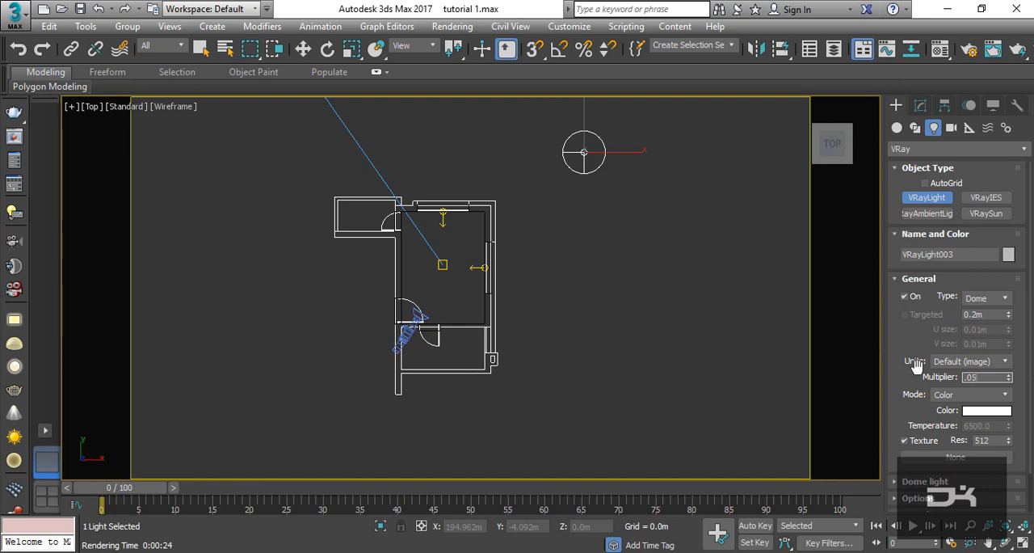
# - Open the Material Editor and assign a VRayHDRI map as the dome light's texture
pyautogui.moveTo(910, 406); pyautogui.dragTo(910, 362)
pyautogui.press('m')
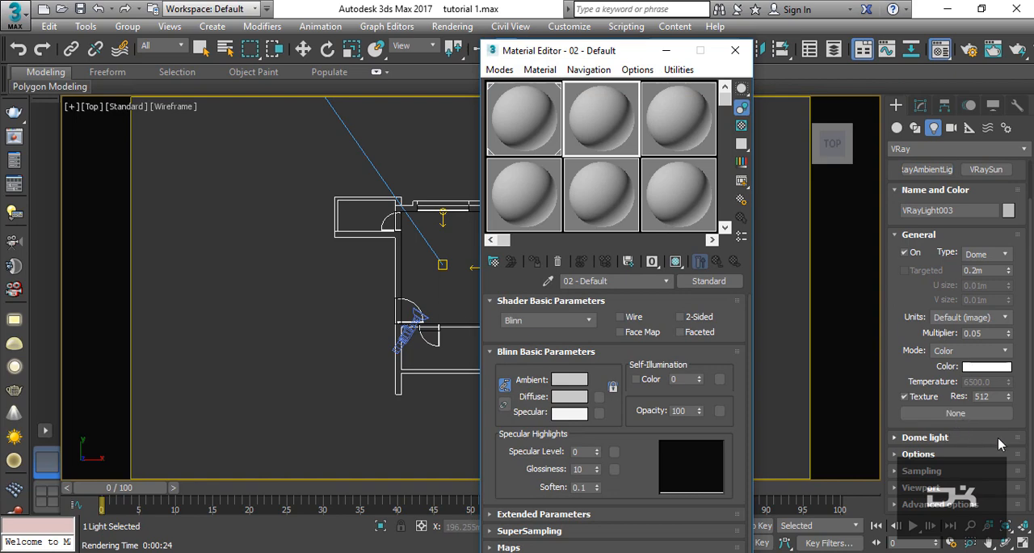
pyautogui.click(955, 413)
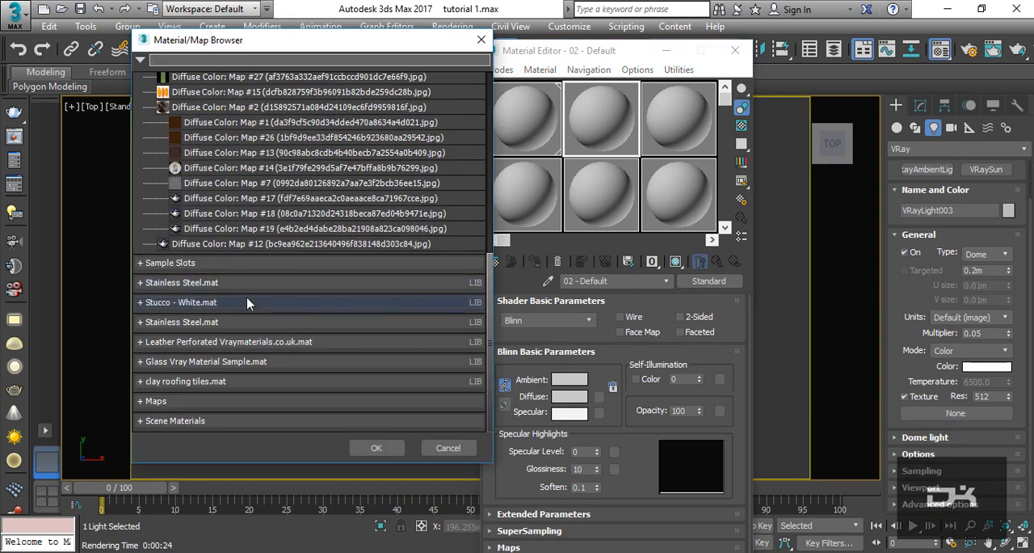
pyautogui.scroll(-10, 360, 331)
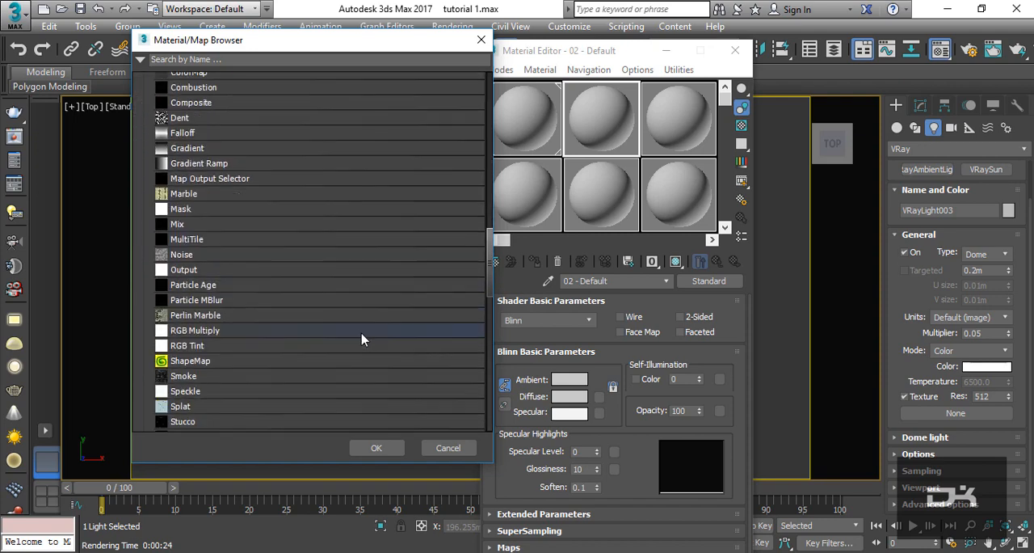
pyautogui.scroll(-6, 361, 339)
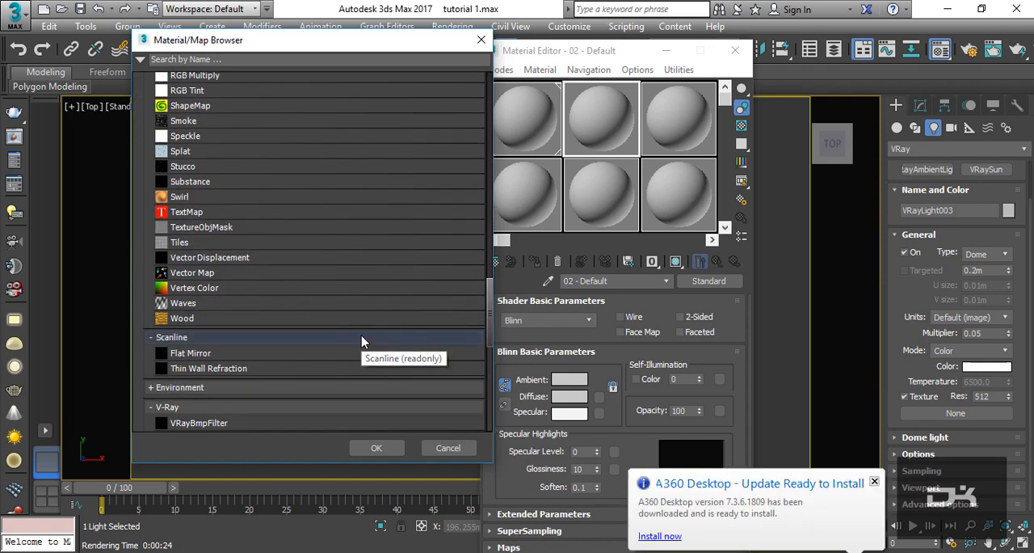
pyautogui.scroll(-3, 333, 354)
pyautogui.doubleClick(319, 358)
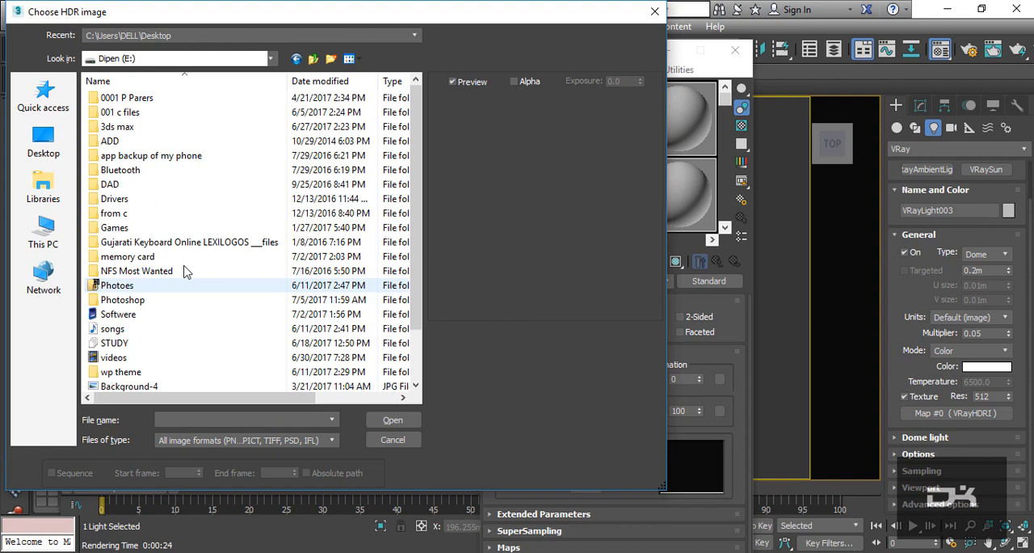
# - Load 271-free-hdri-skies-com.hdr from E:\3ds max\HDRI\4 into the dome light's VRayHDRI map and place the map in the third sample slot
pyautogui.doubleClick(202, 127)
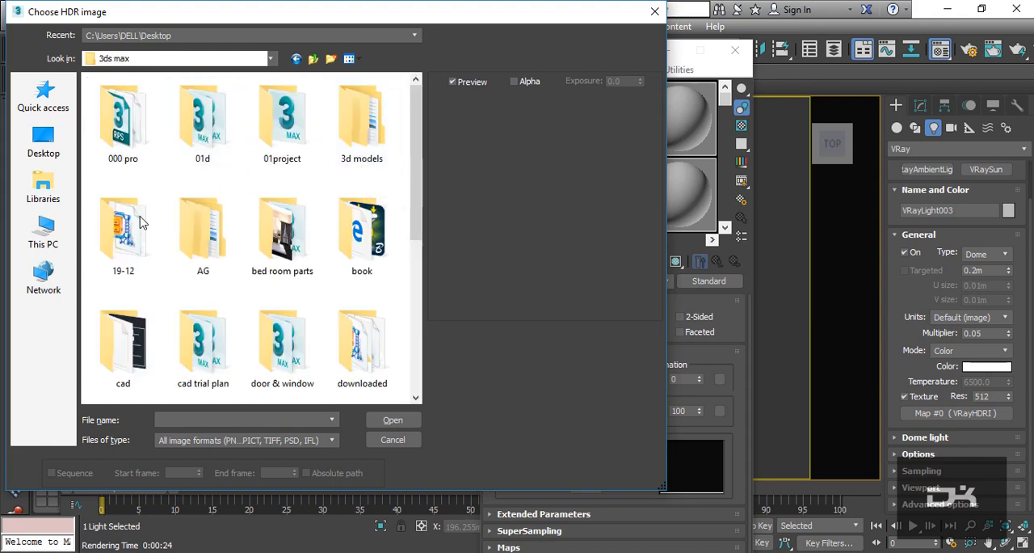
pyautogui.scroll(-2, 387, 233)
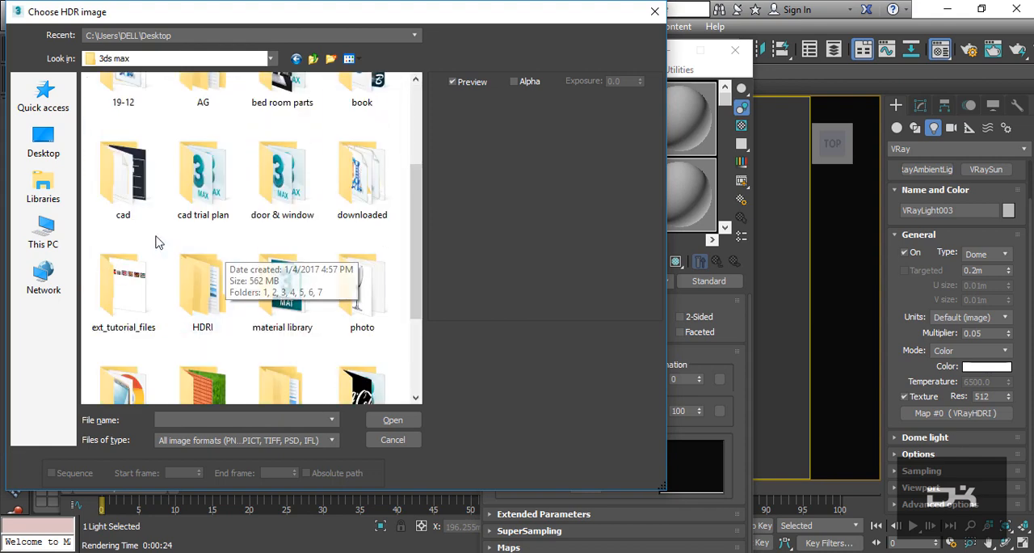
pyautogui.doubleClick(202, 290)
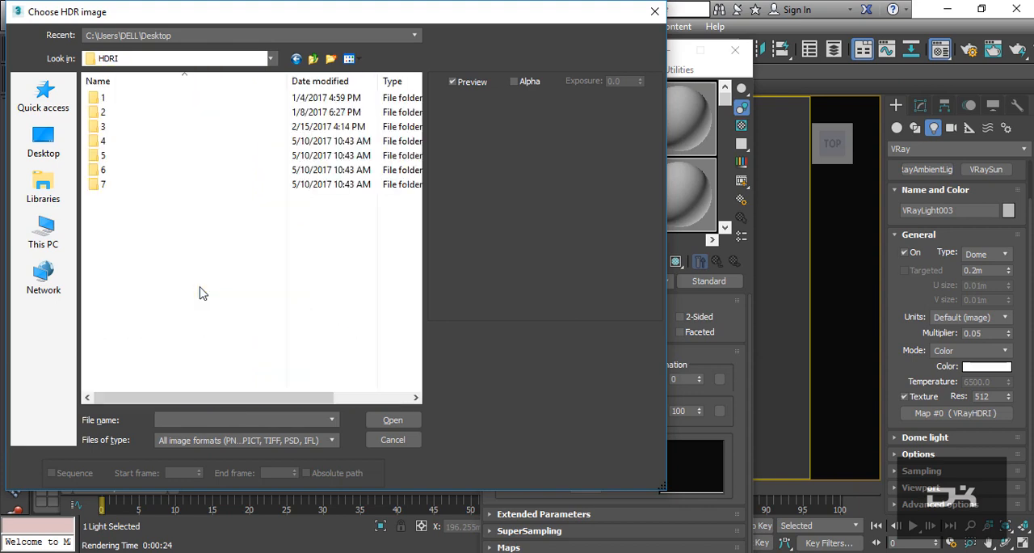
pyautogui.doubleClick(150, 98)
pyautogui.doubleClick(151, 100)
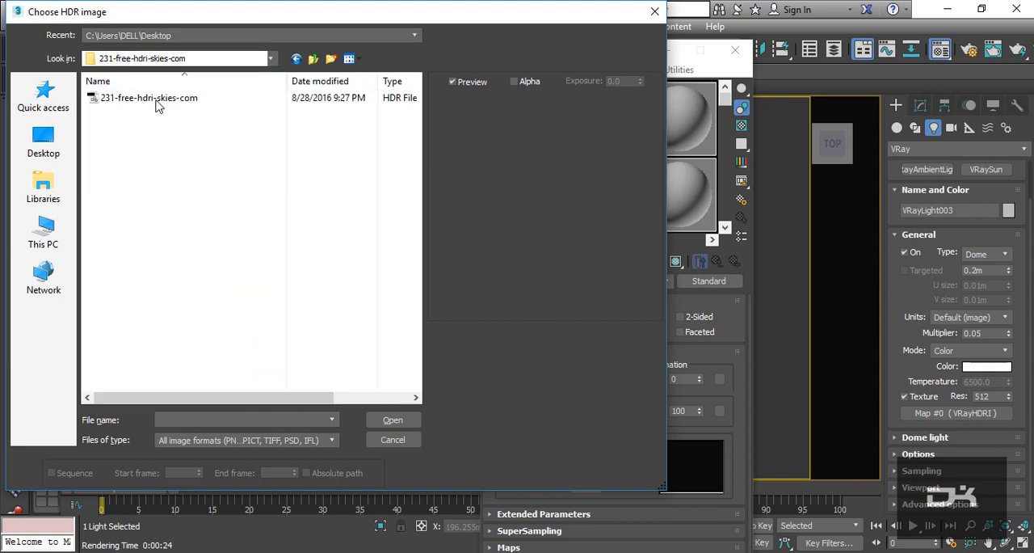
pyautogui.click(159, 101)
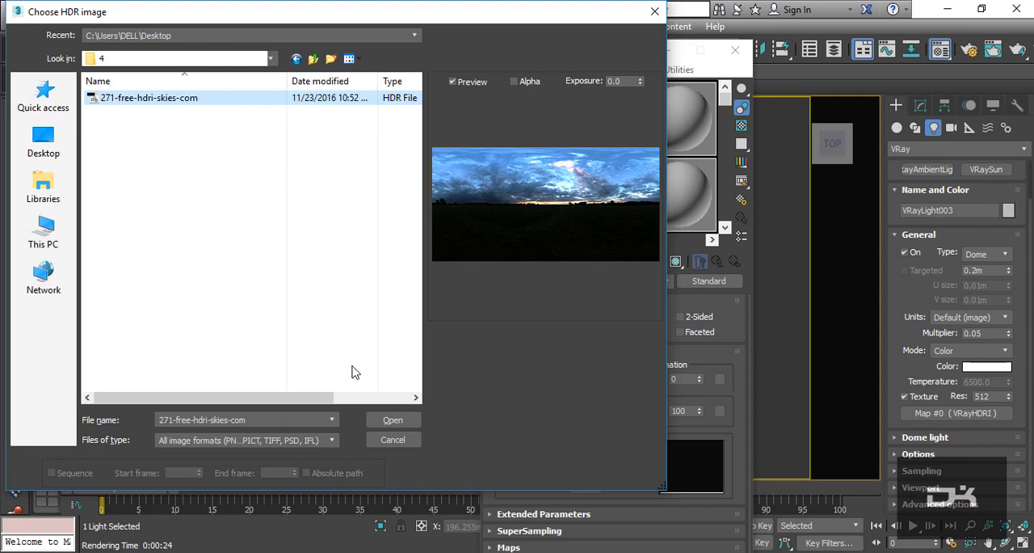
pyautogui.click(392, 420)
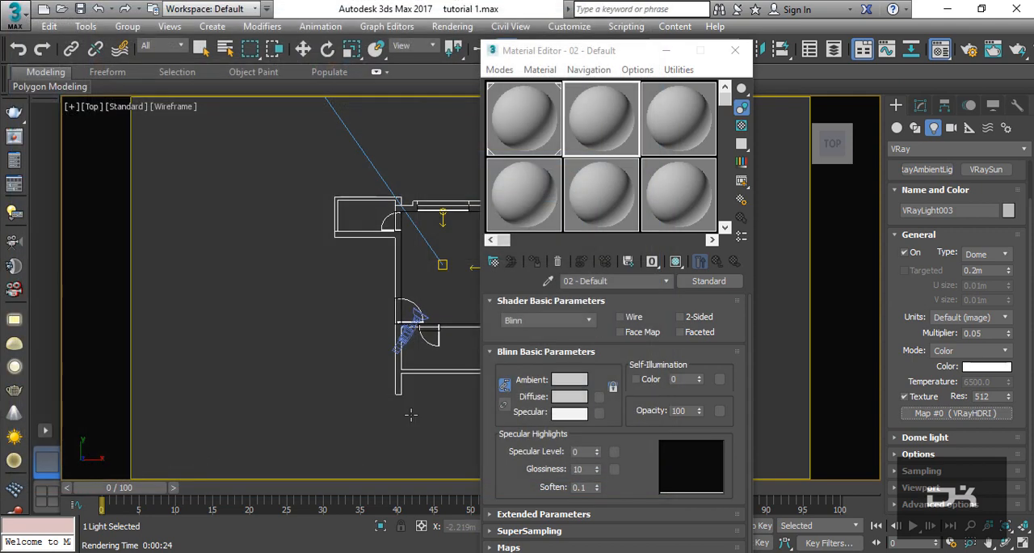
pyautogui.click(579, 356)
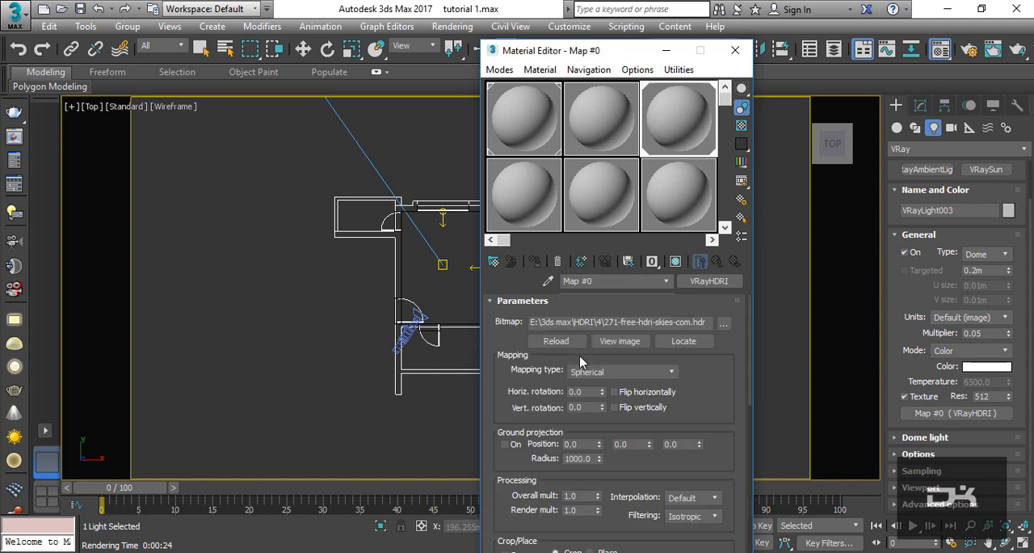
# - Set the VRayHDRI map's mapping type to Mirrored ball, checking it in an enlarged preview, and close the preview and Material Editor
pyautogui.doubleClick(674, 118)
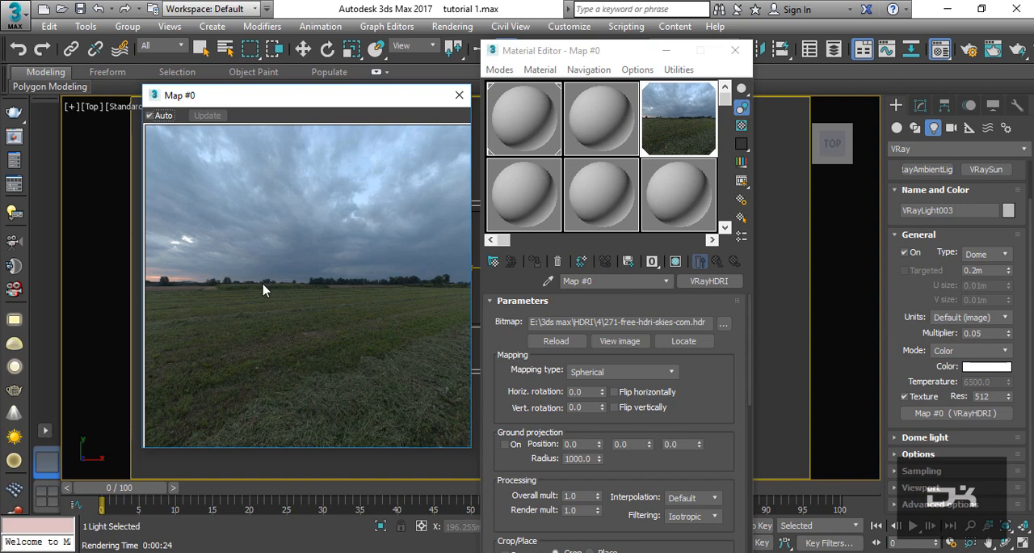
pyautogui.click(620, 371)
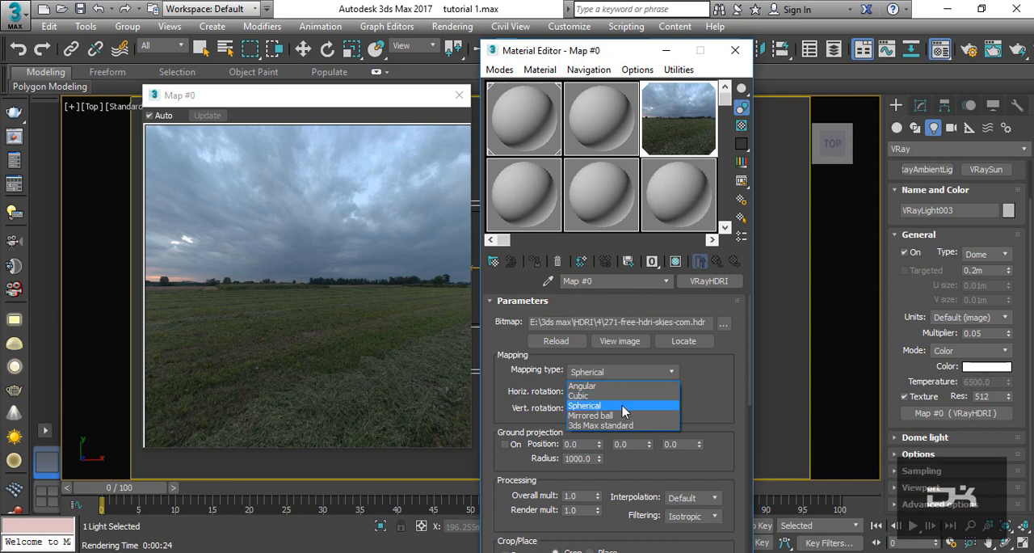
pyautogui.click(646, 413)
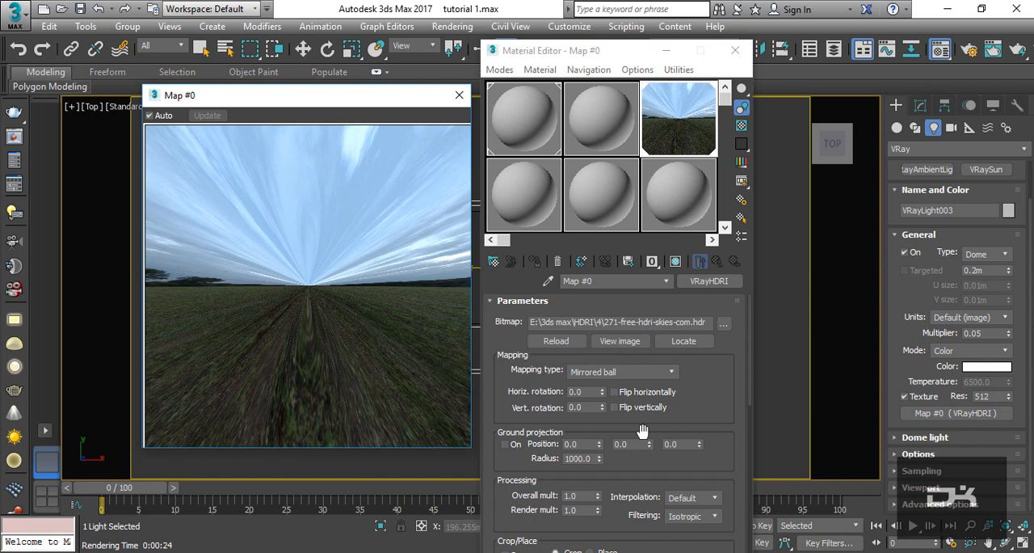
pyautogui.scroll(-5, 671, 397)
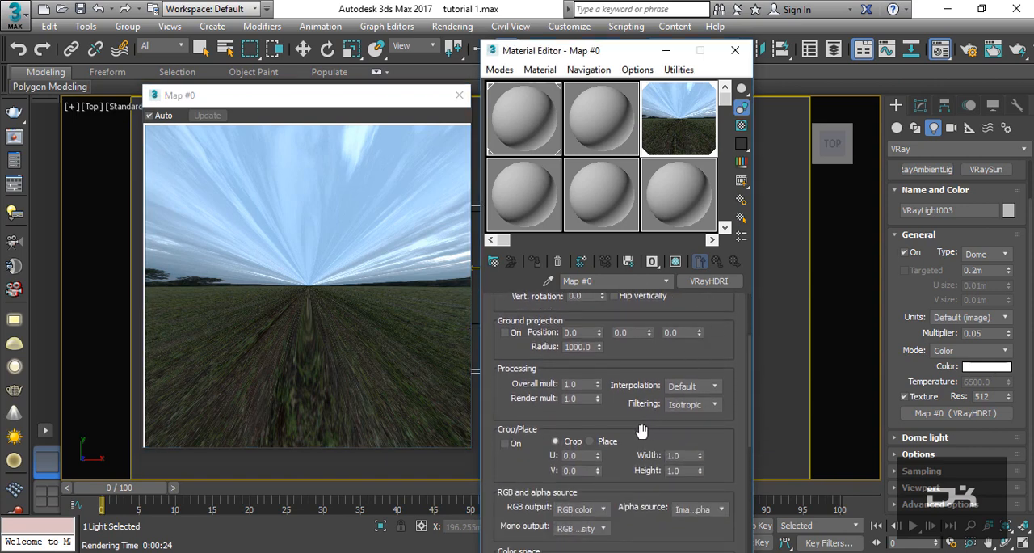
pyautogui.moveTo(642, 431); pyautogui.dragTo(638, 492)
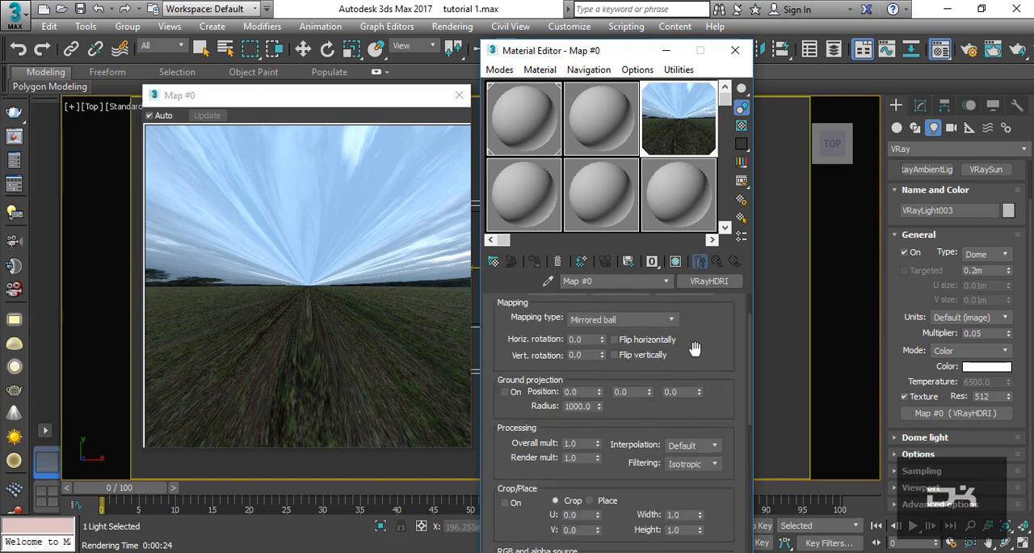
pyautogui.moveTo(695, 348); pyautogui.dragTo(702, 384)
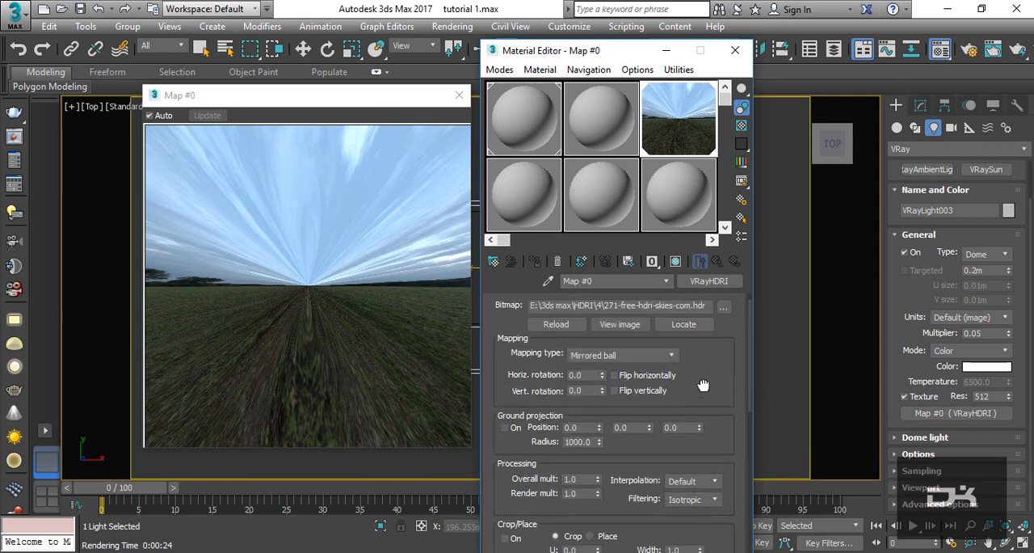
pyautogui.click(460, 96)
pyautogui.click(734, 50)
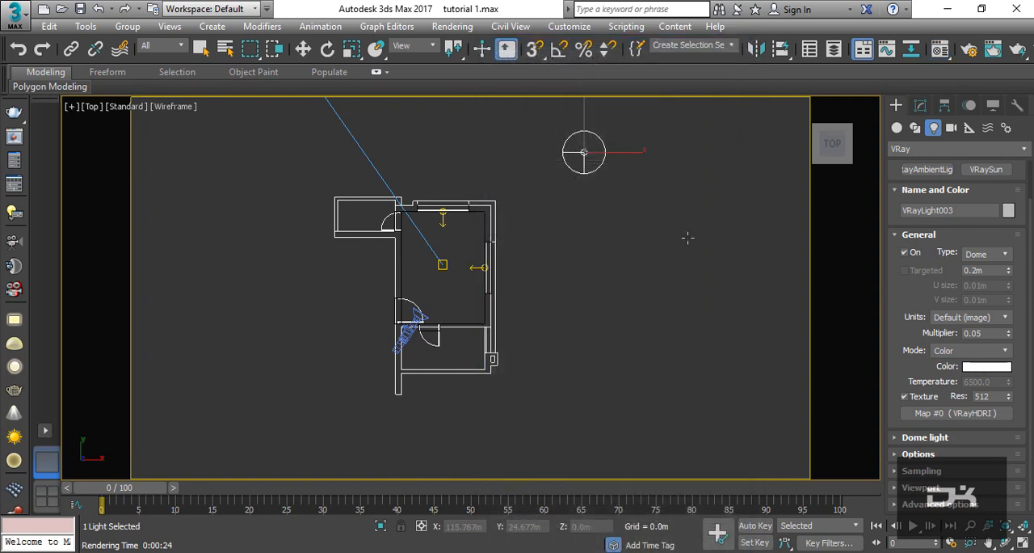
# - Test-render the Camera001 view to check the dome light's HDRI lighting, stopping during the light cache calculation
pyautogui.press('c')
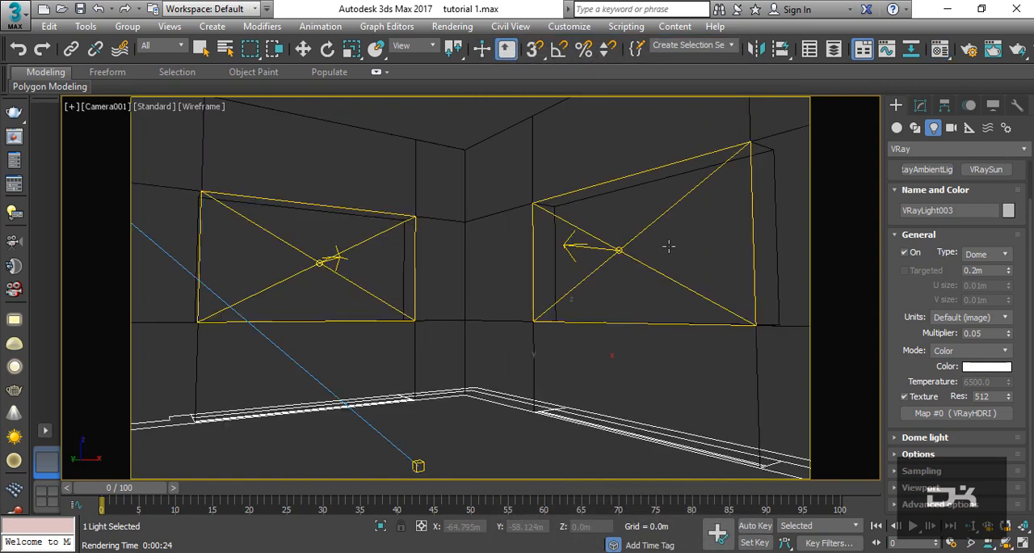
pyautogui.click(1018, 50)
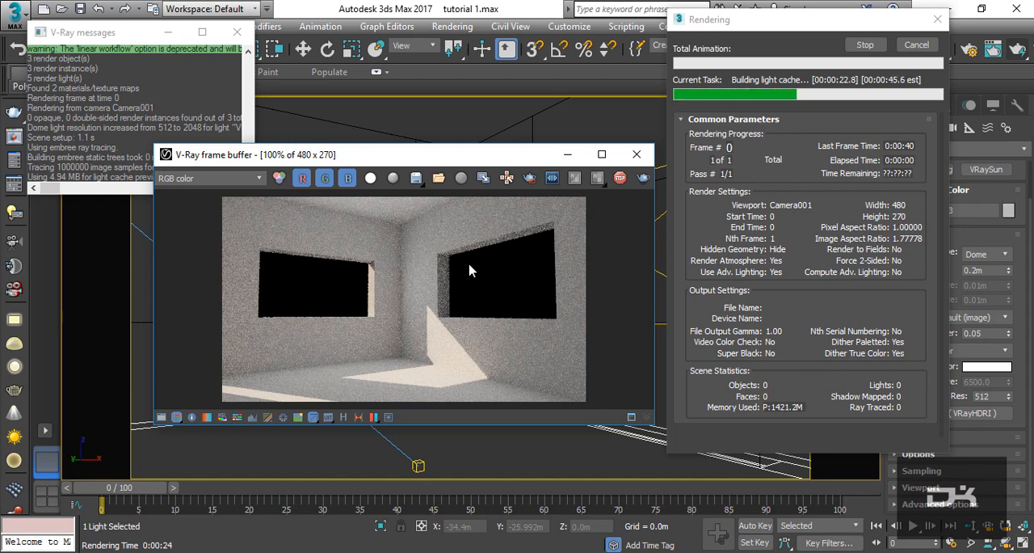
pyautogui.click(864, 44)
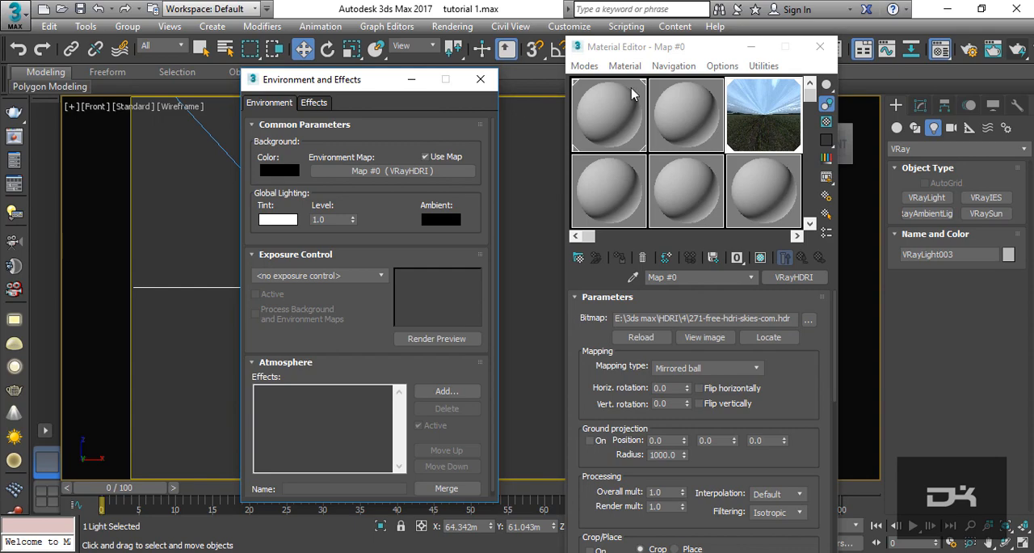
# - Render the Camera001 view again to check the HDRI sky through the windows, stop it, and close the Material Editor and frame buffer
pyautogui.click(1017, 49)
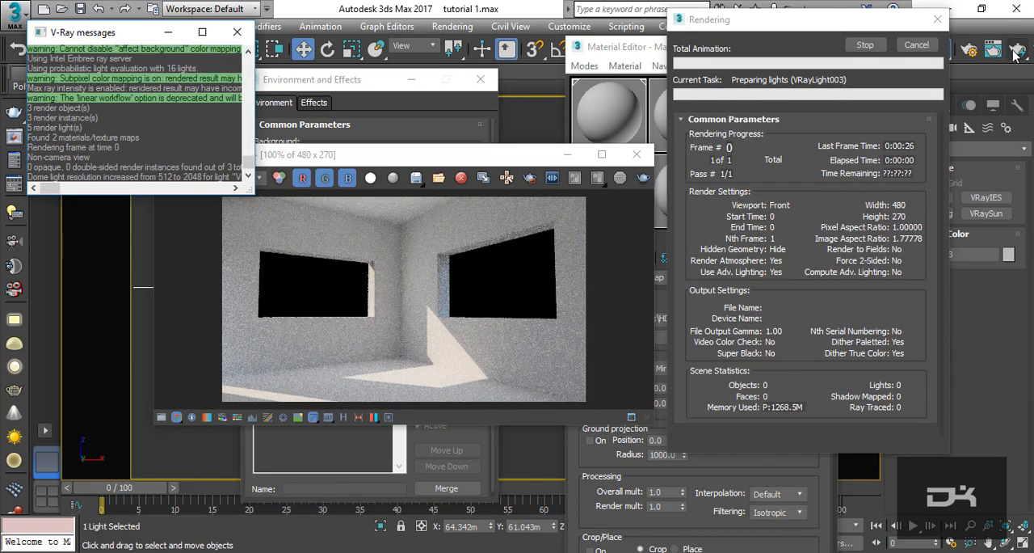
pyautogui.click(865, 44)
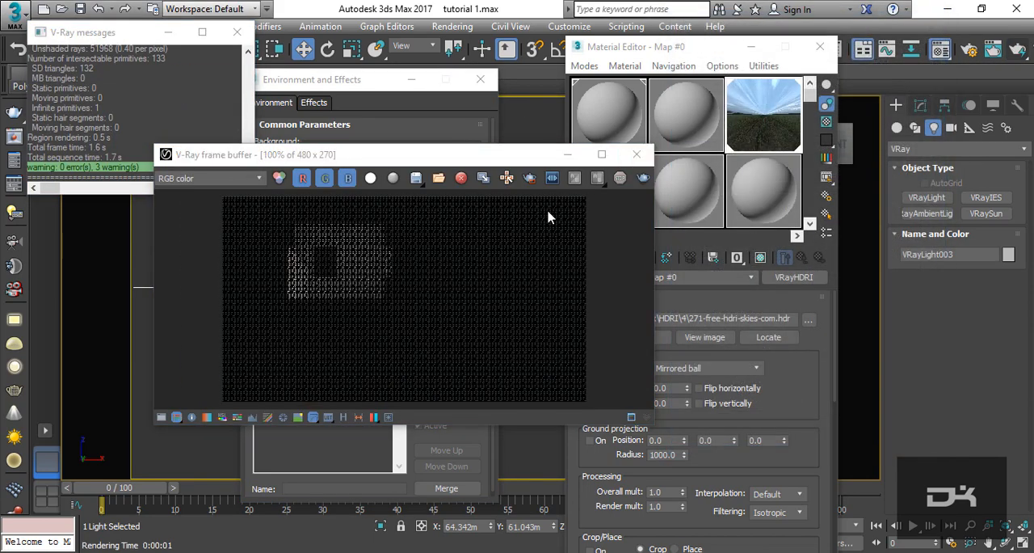
pyautogui.click(1018, 51)
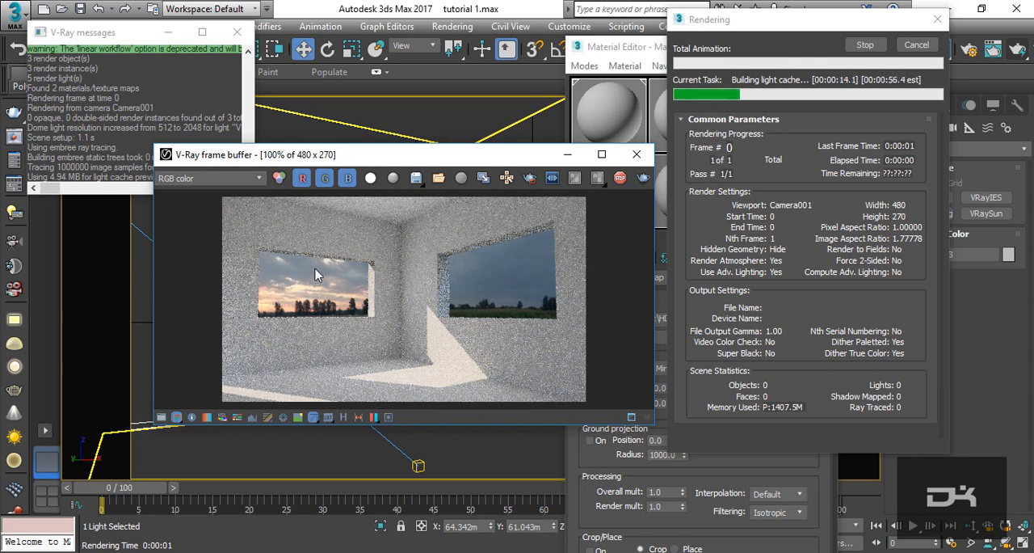
pyautogui.click(620, 181)
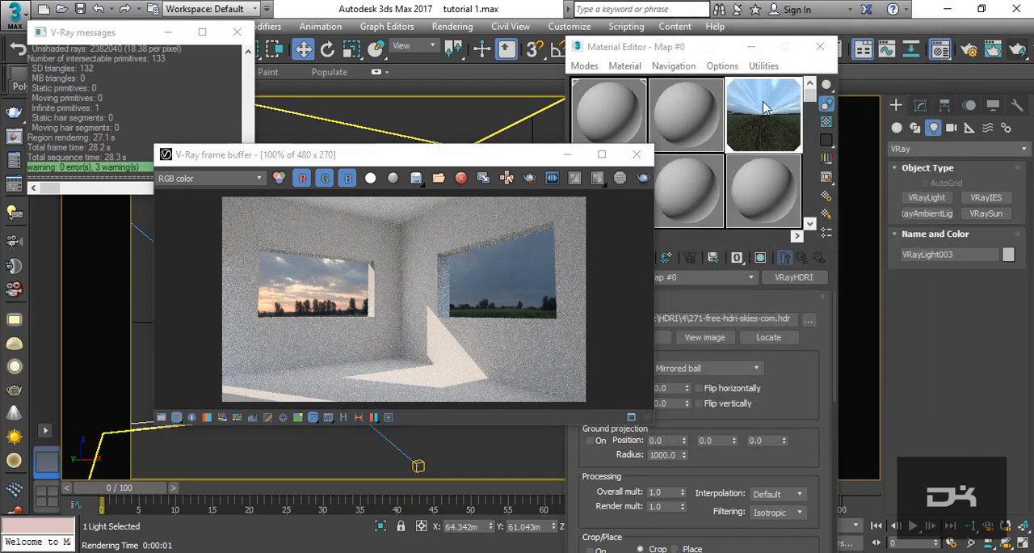
pyautogui.click(820, 46)
pyautogui.click(636, 154)
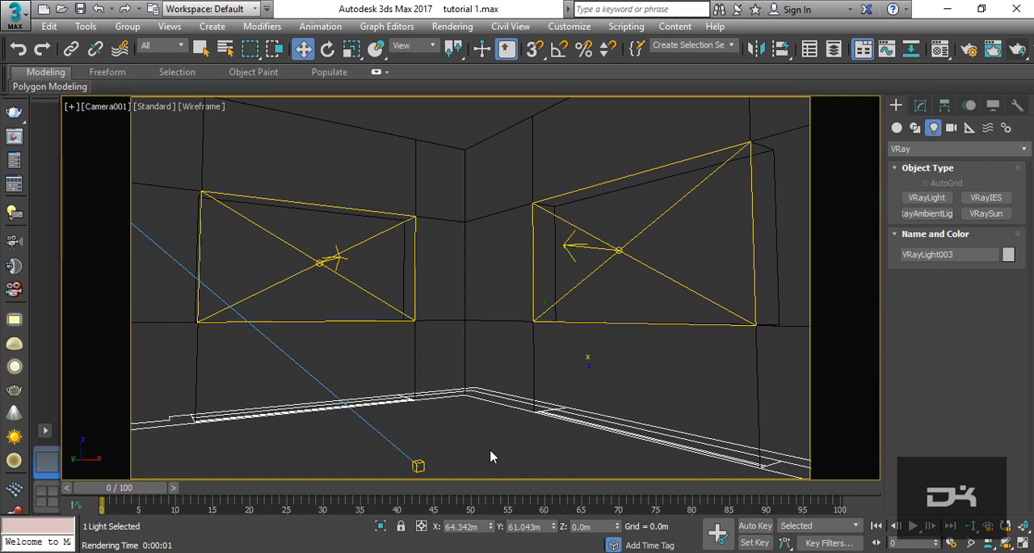